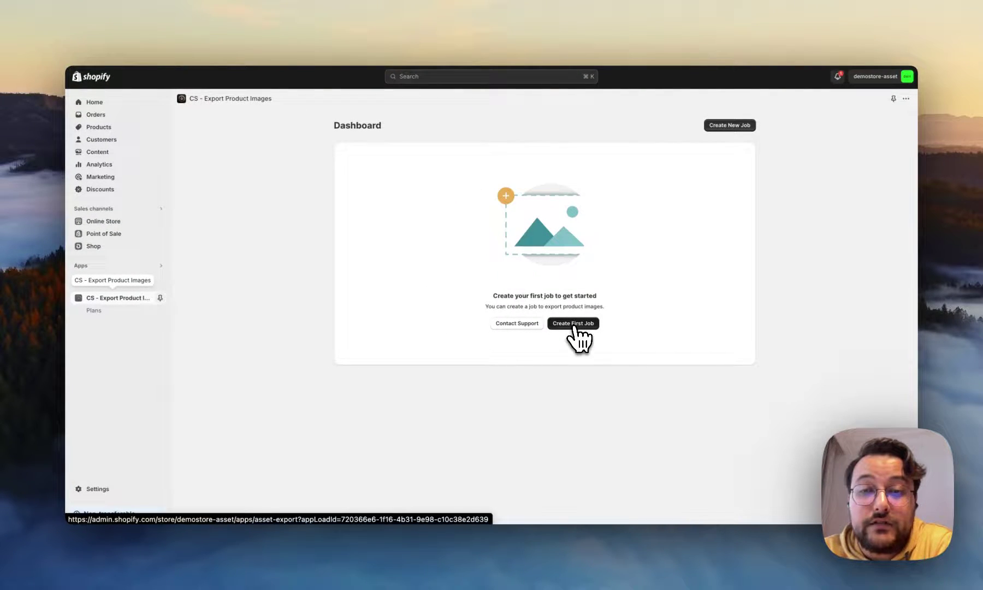
Create the first image export job and keep the product status filter at All.
left_click(574, 326)
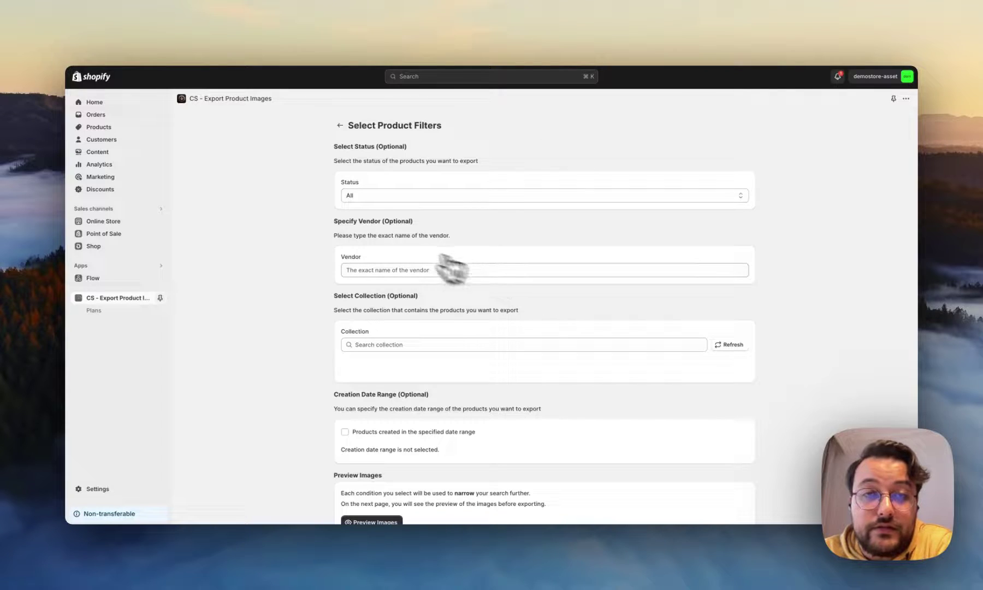
scroll(305, 221, "down", 1)
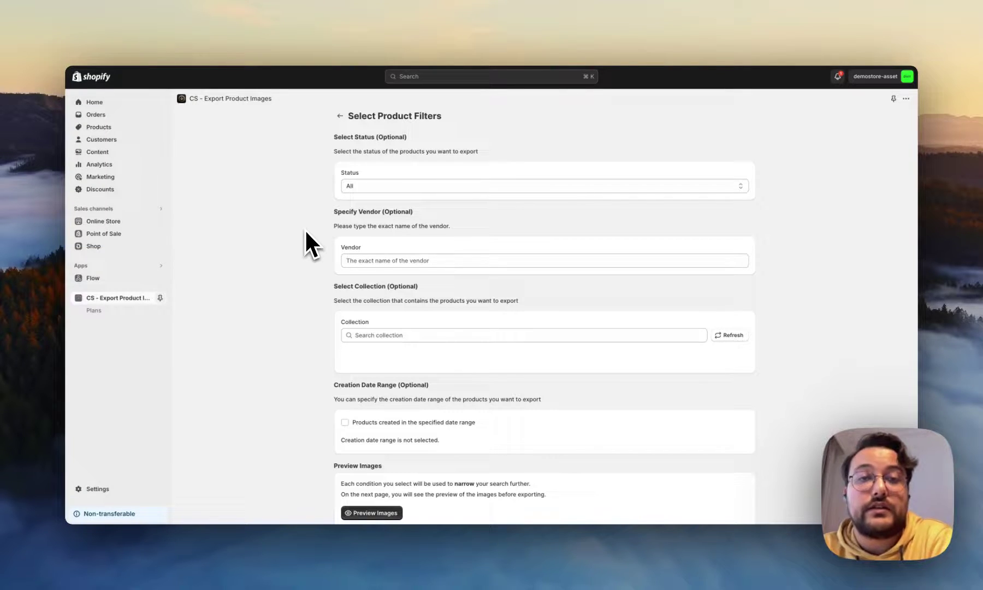
left_click(368, 186)
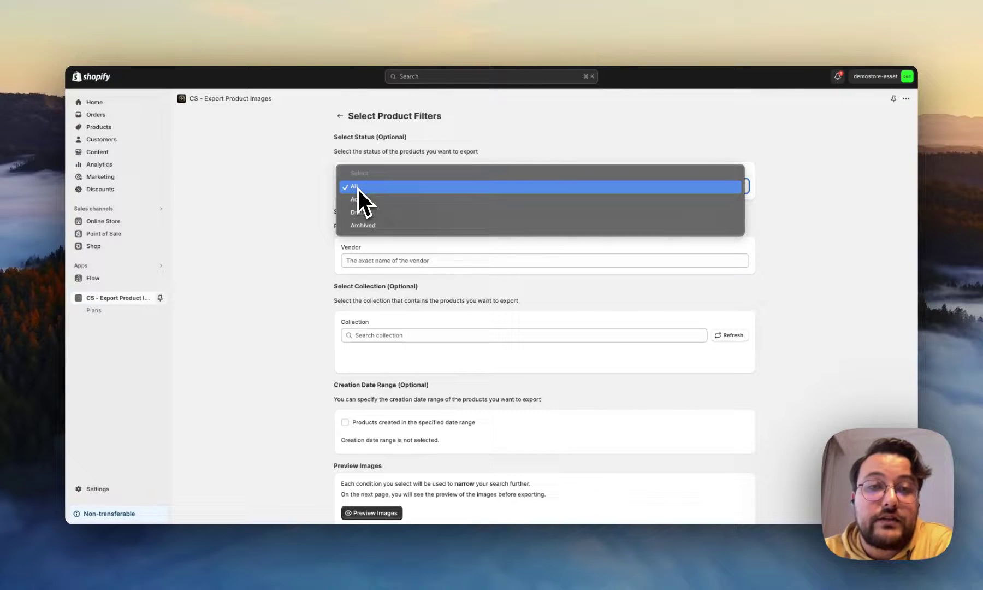
left_click(357, 187)
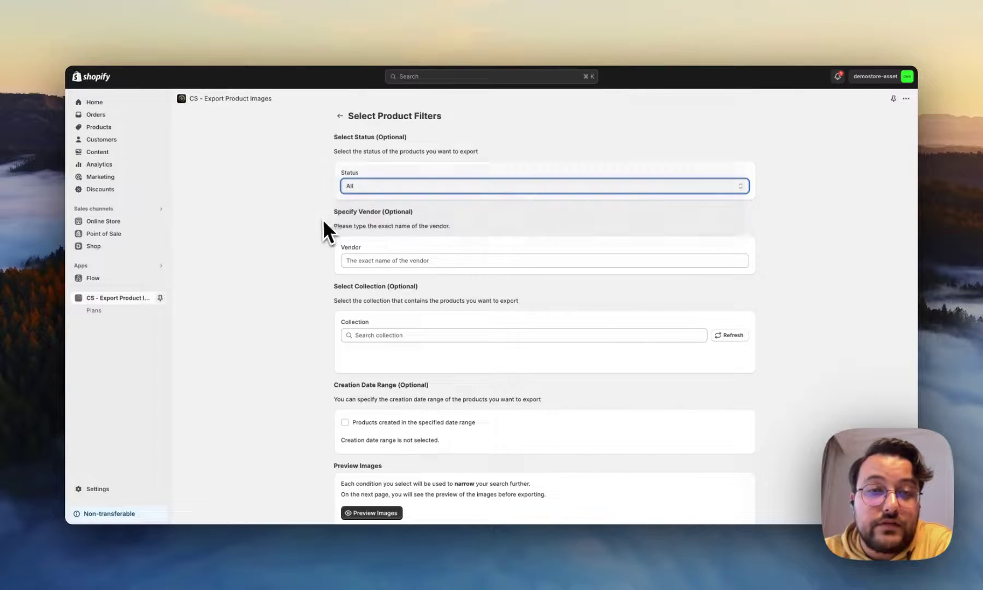
Try Adidas as the vendor filter, clear it, and look through the available collections without choosing one.
left_click(349, 261)
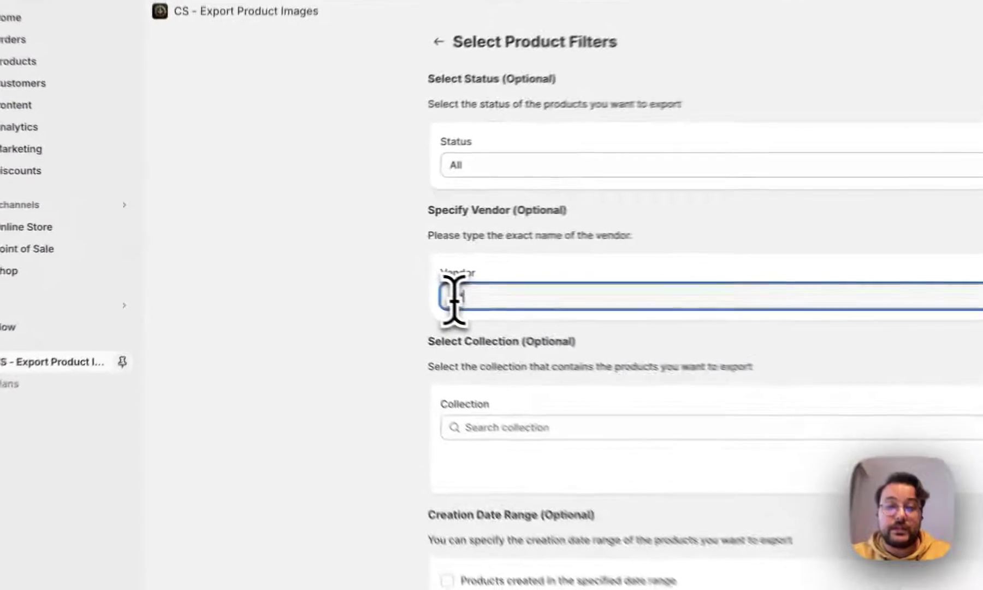
type("Adidas")
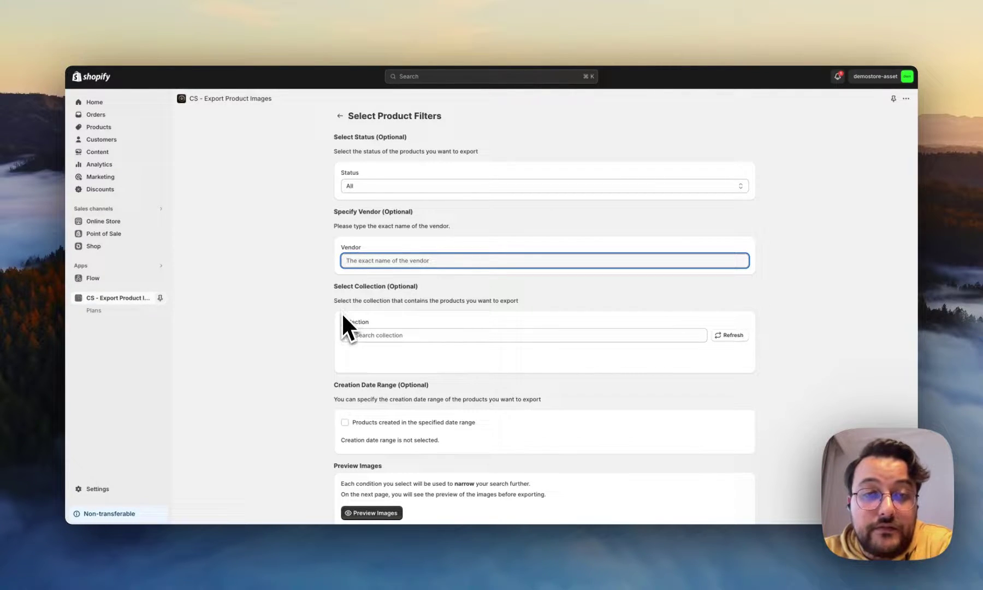
left_click(378, 334)
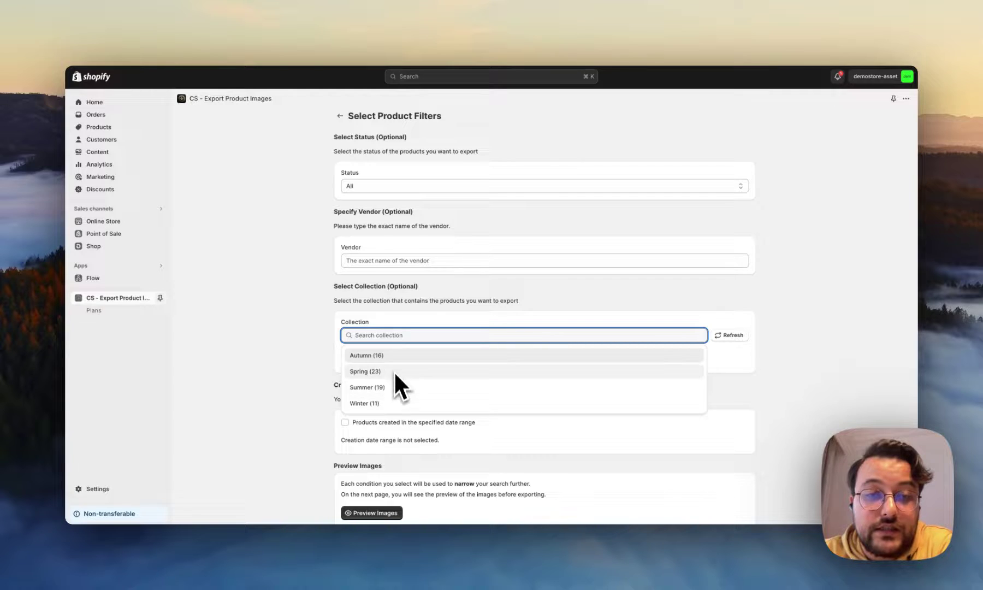
scroll(397, 405, "down", 1)
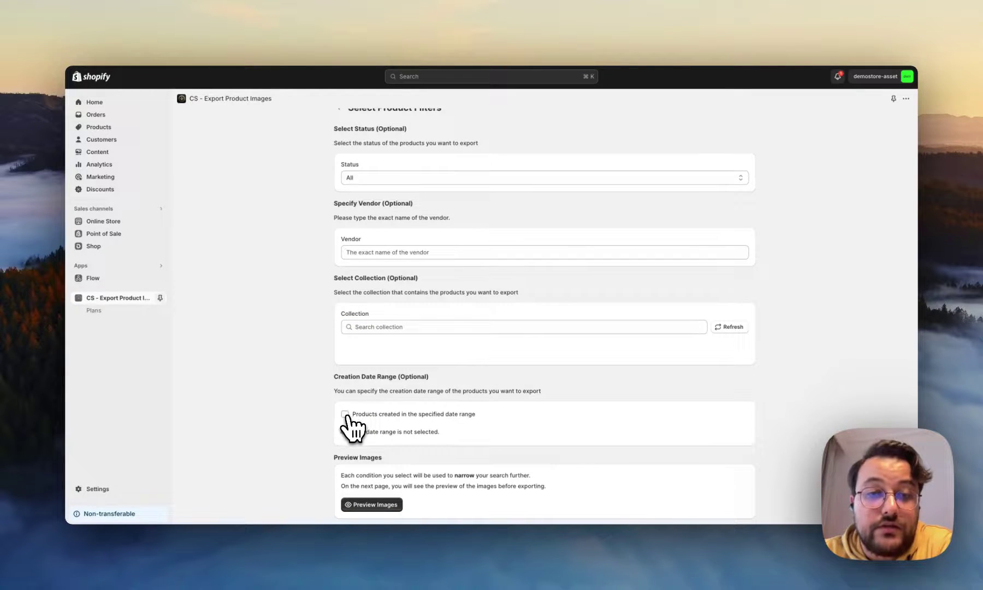
Enable the creation date range filter and choose the last 30 days.
left_click(345, 415)
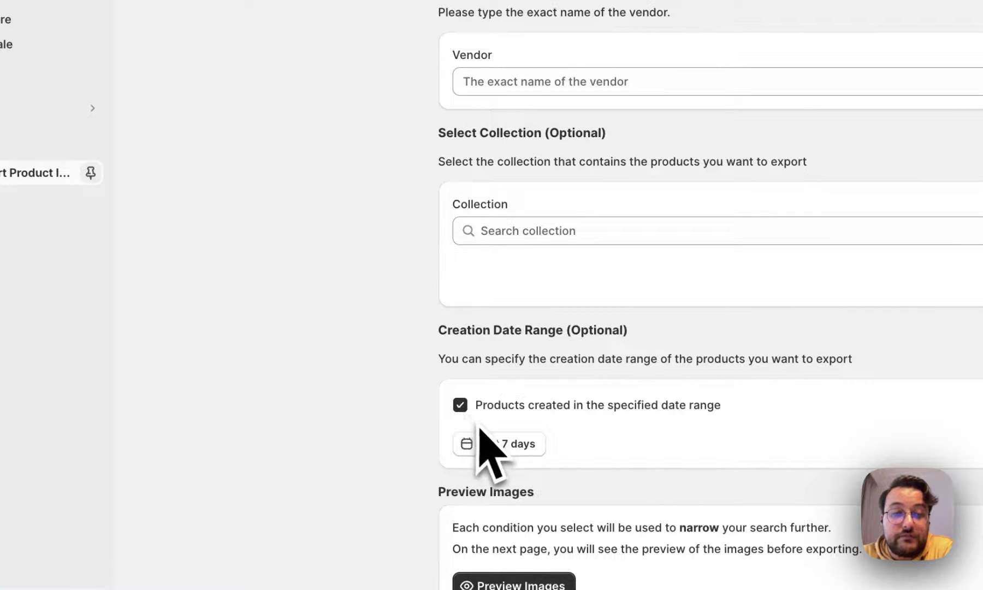
left_click(522, 445)
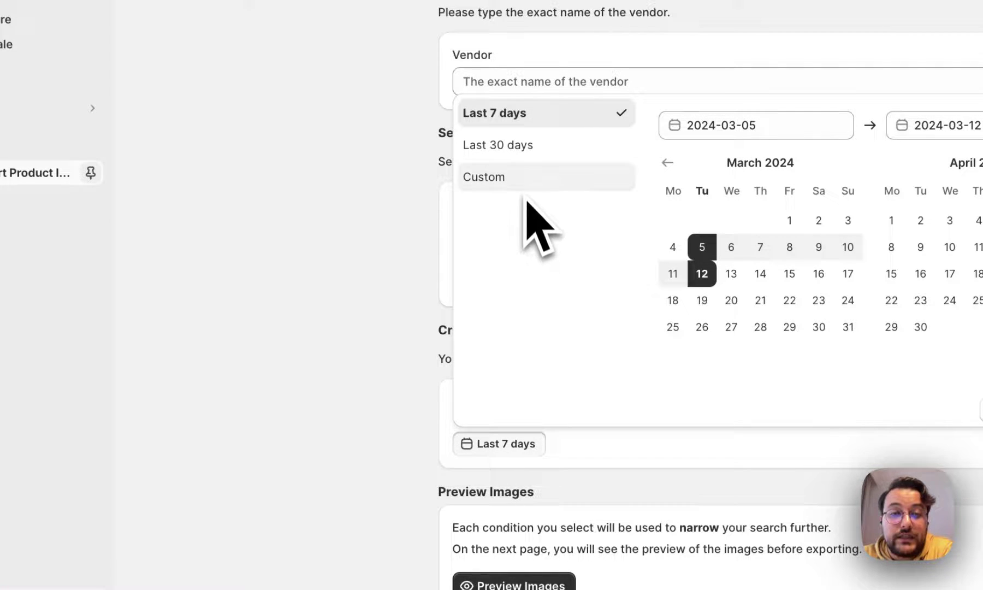
left_click(528, 149)
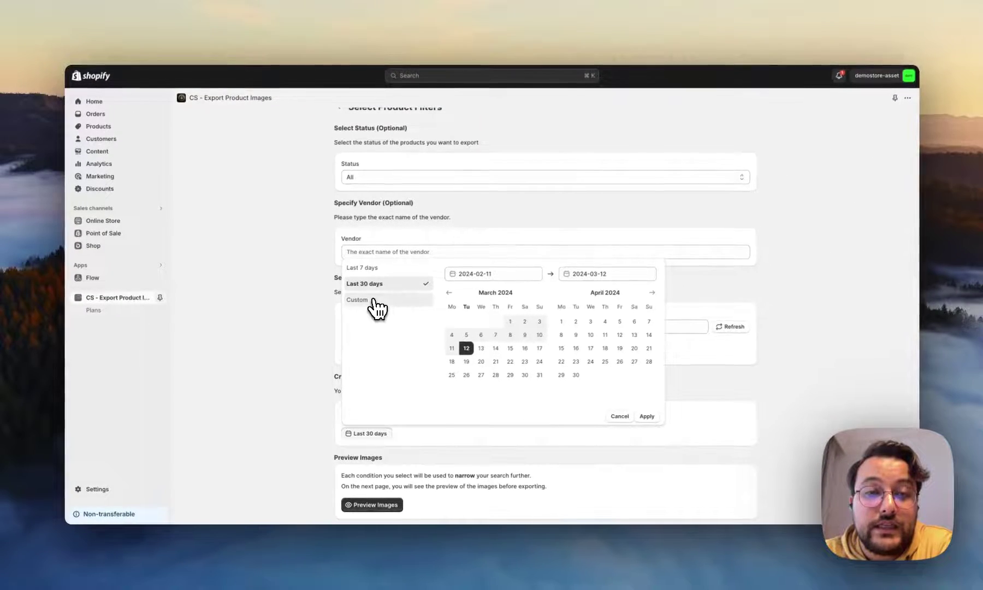
Try a custom creation date range from 2023-02-11 to 2024-03-12, apply it, and turn the date filter back off.
left_click(515, 175)
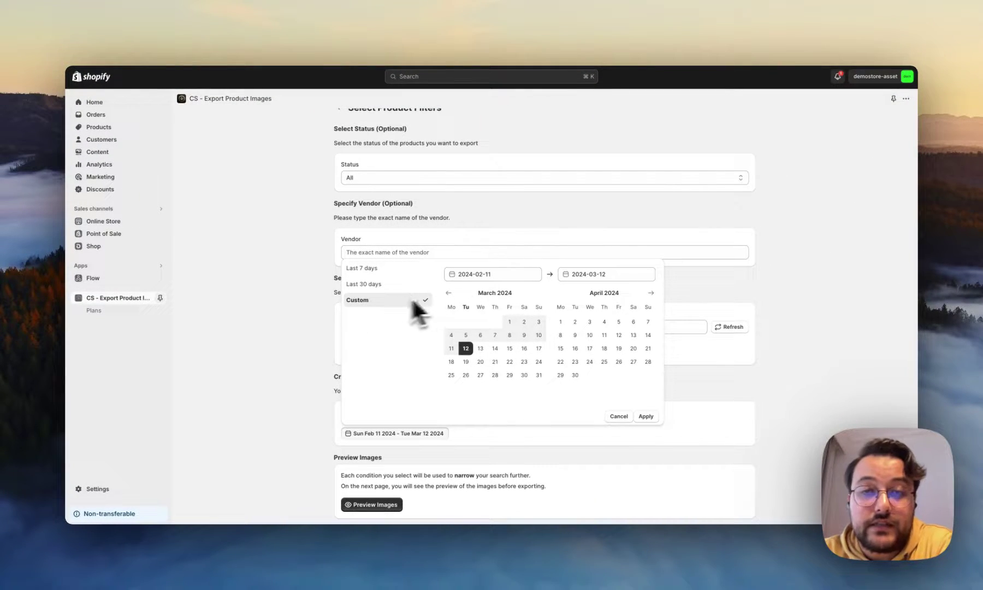
left_click(469, 275)
key("BackSpace")
key("BackSpace")
key("BackSpace")
key("BackSpace")
key("BackSpace")
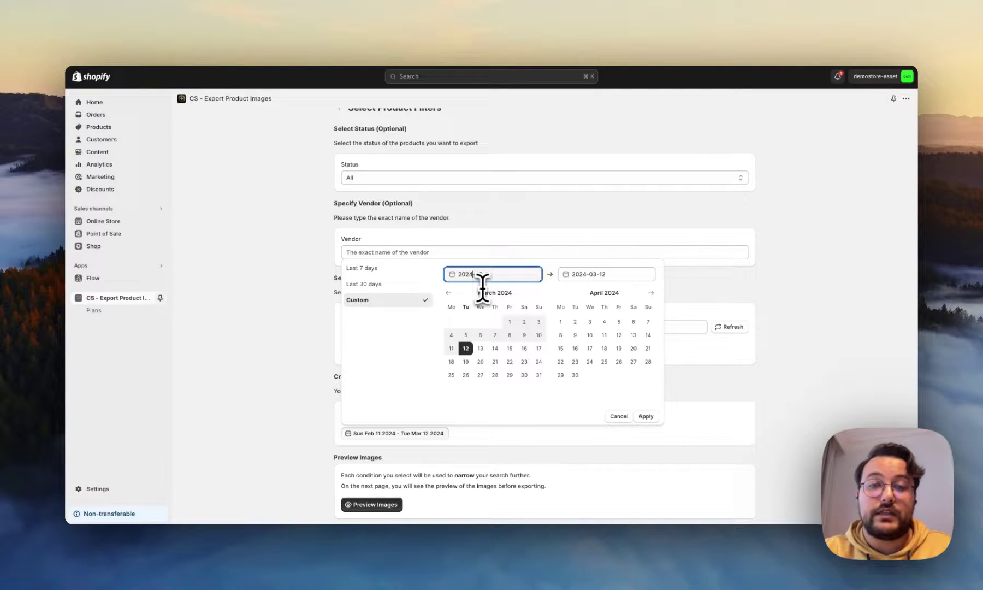
type("3-02-11")
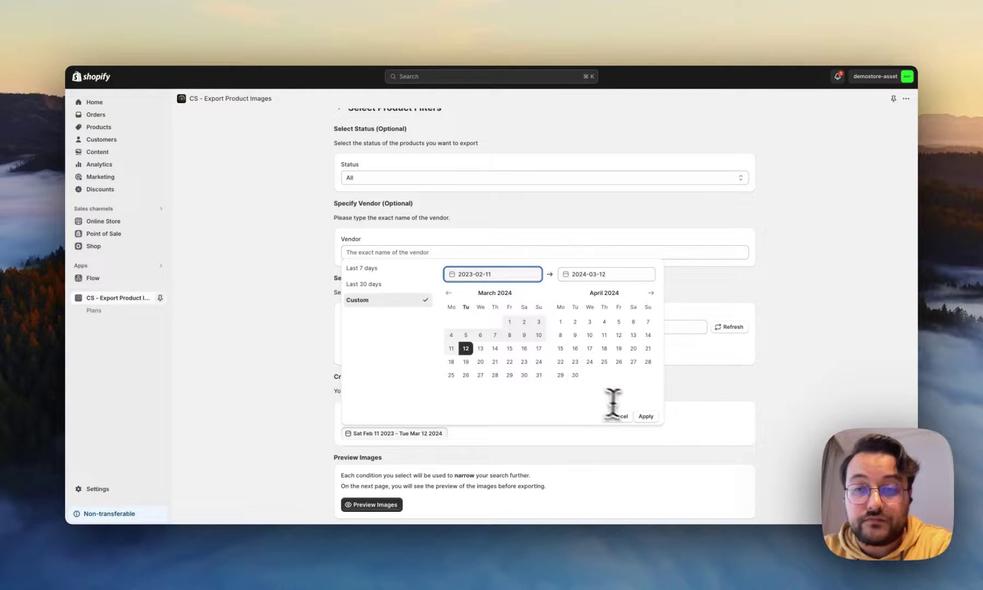
left_click(646, 417)
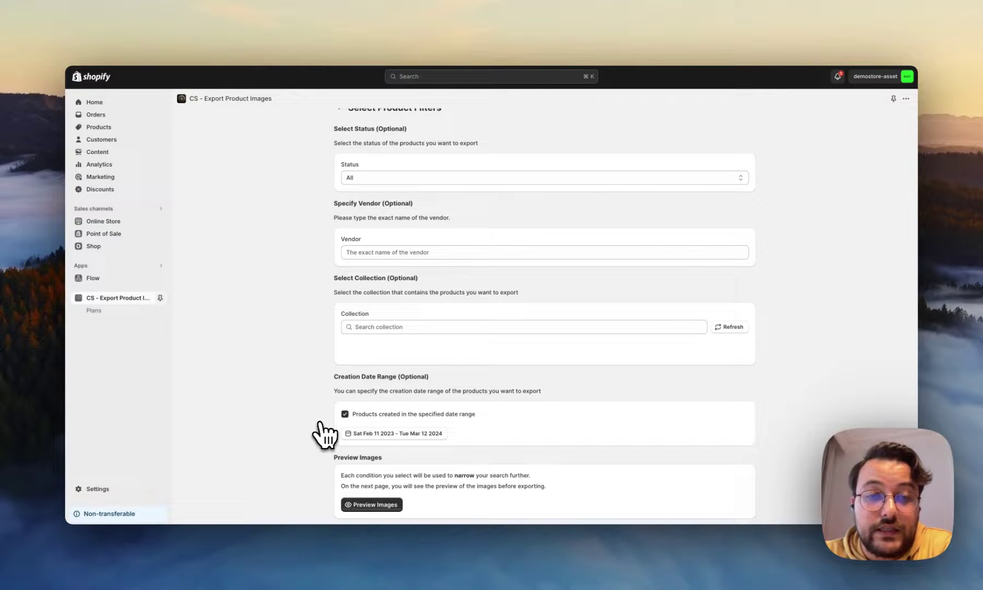
left_click(345, 415)
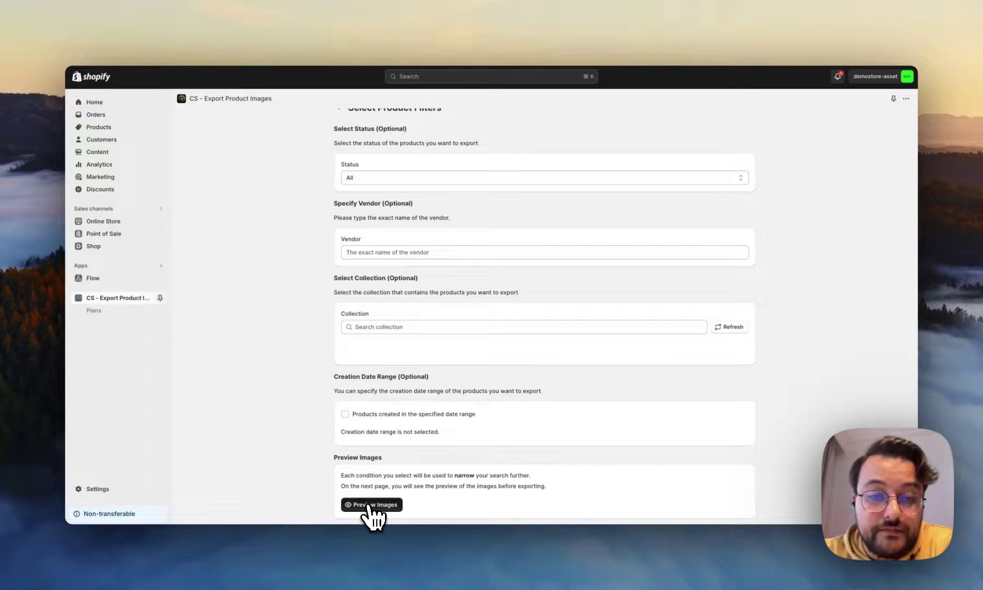
Preview the product images matching the filters and look through the image list.
left_click(372, 505)
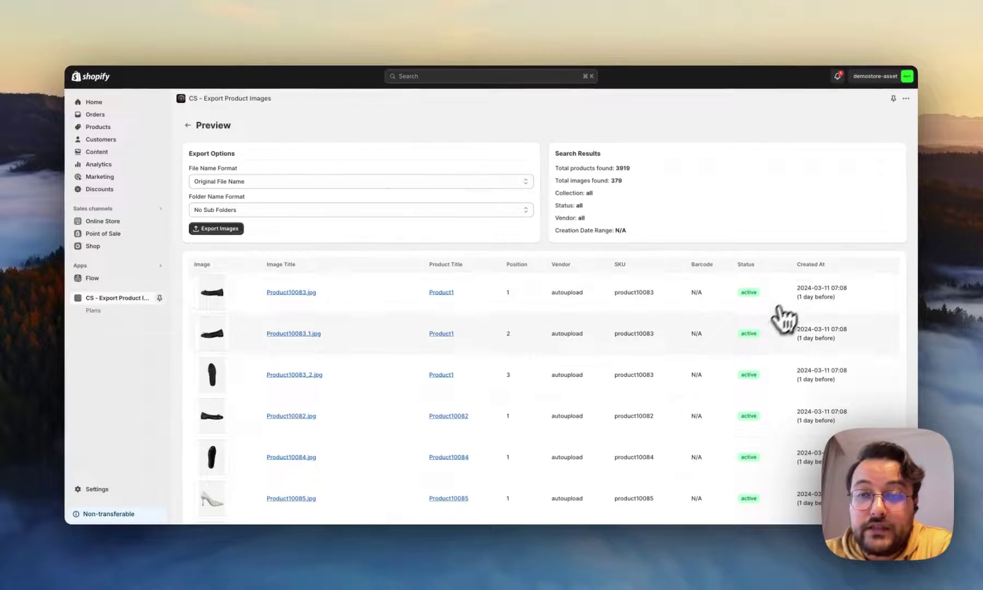
scroll(572, 425, "down", 1)
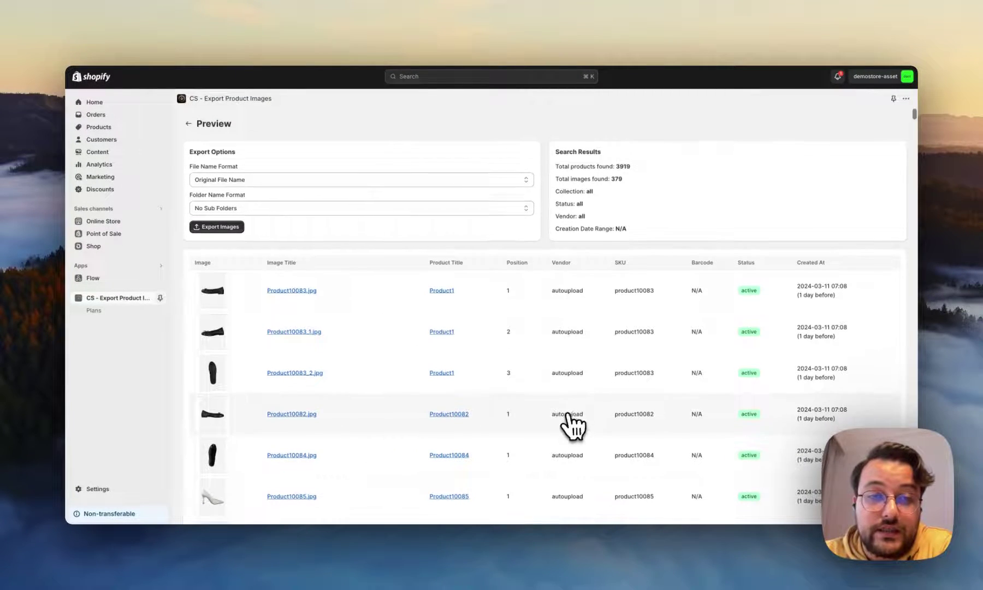
scroll(572, 424, "down", 15)
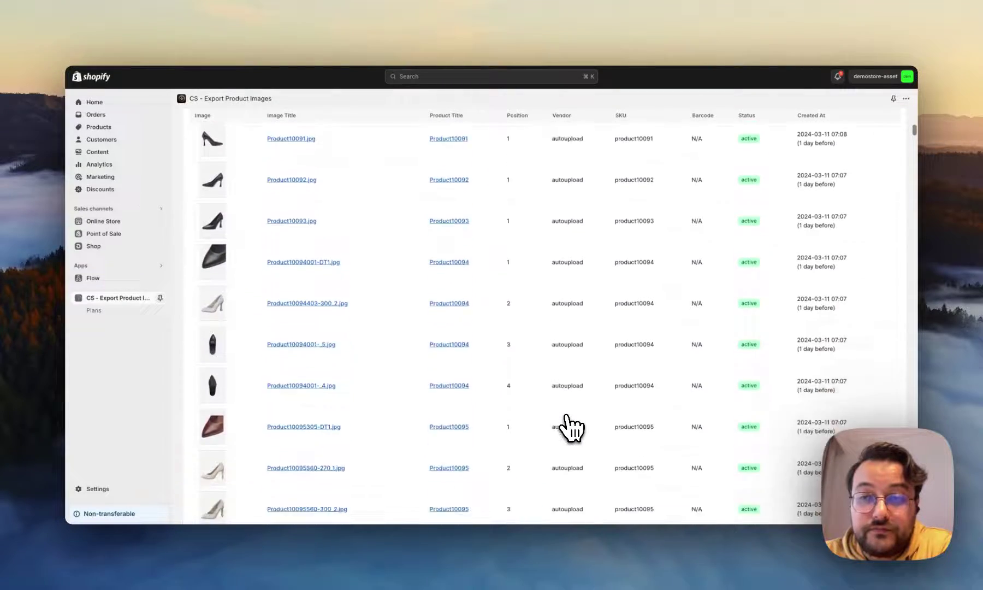
scroll(572, 425, "down", 10)
scroll(572, 425, "down", 12)
scroll(572, 424, "down", 8)
scroll(573, 425, "down", 6)
scroll(571, 425, "up", 12)
scroll(570, 427, "up", 15)
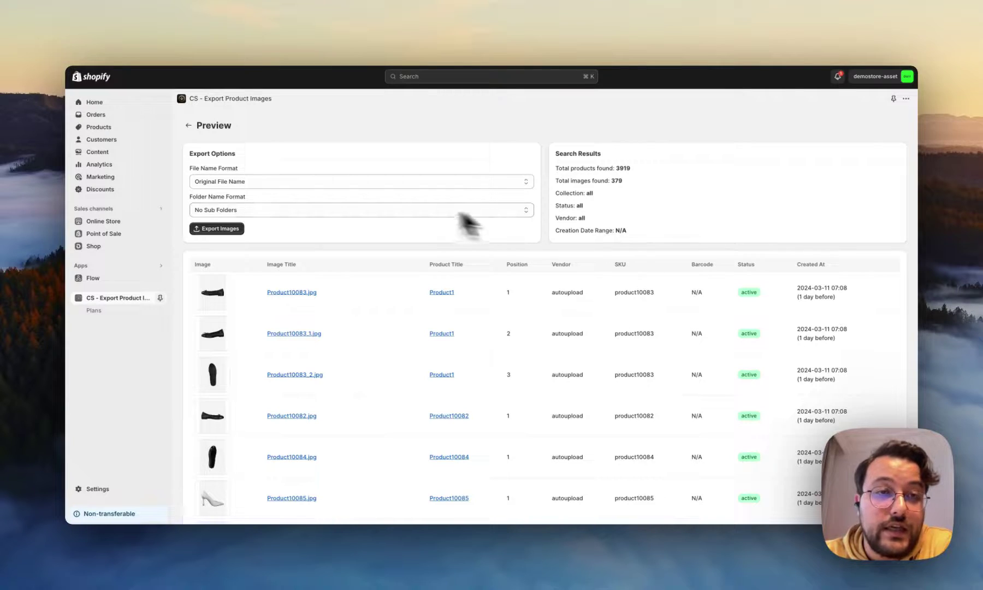
Export the images with SKU_position file names and Product Title folders, and download the resulting archive.
left_click(251, 185)
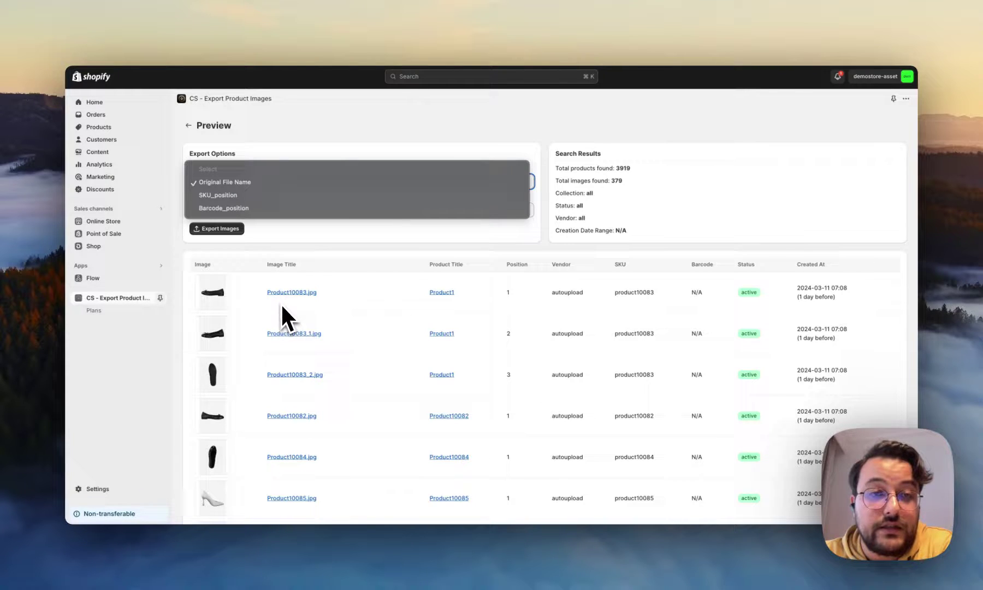
left_click(241, 198)
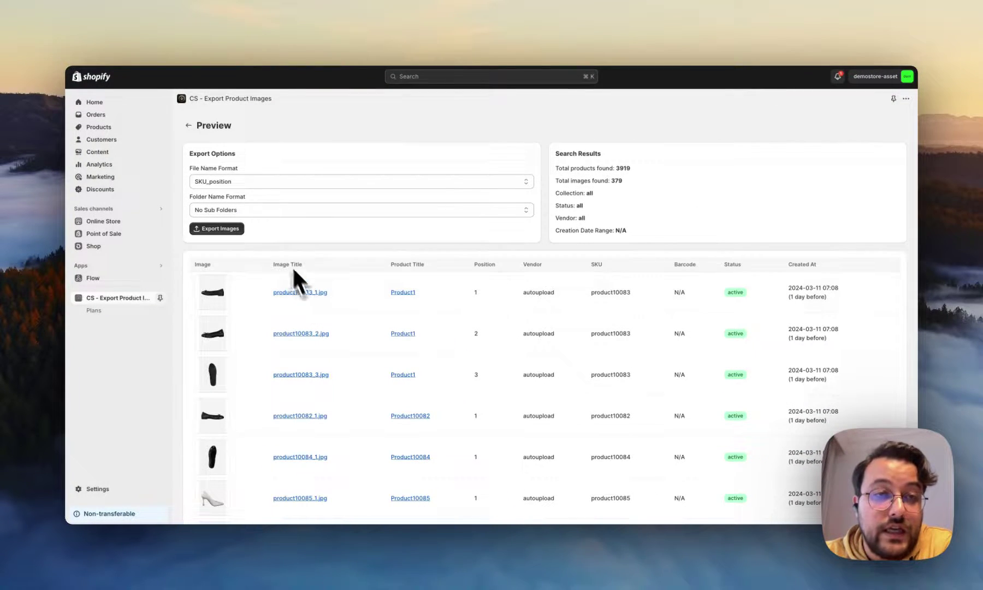
left_click(252, 214)
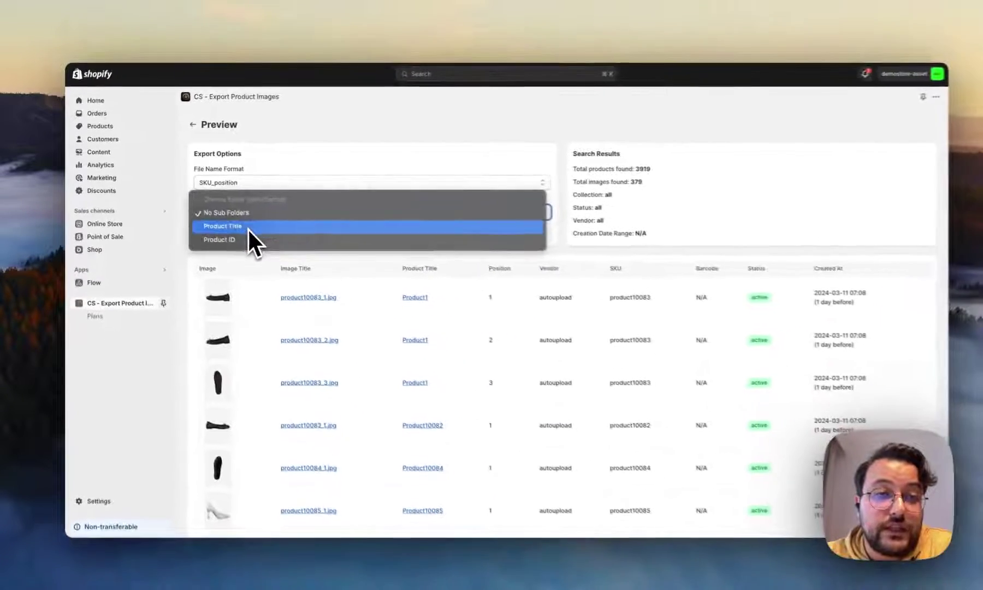
left_click(419, 299)
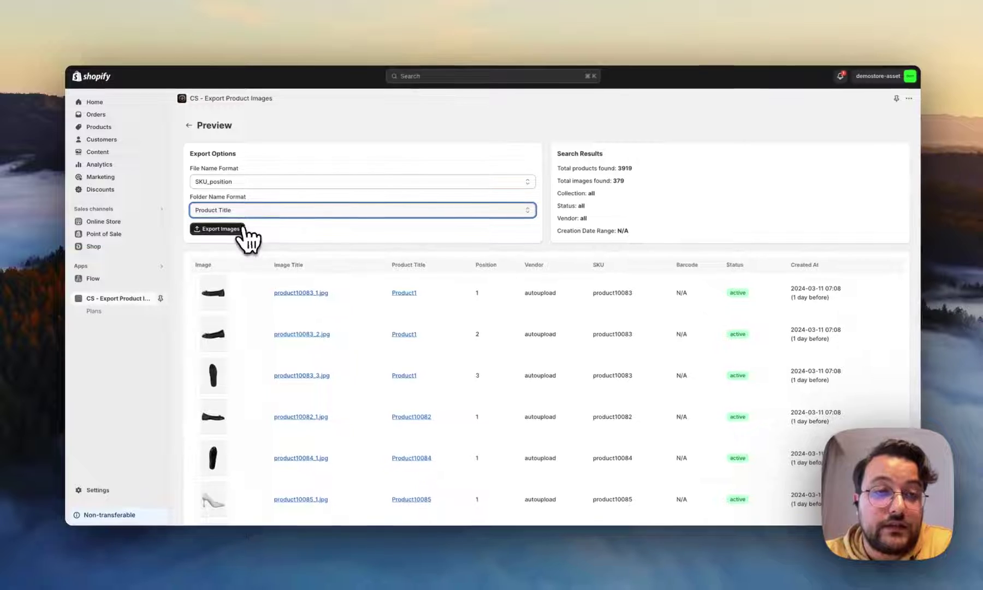
left_click(227, 229)
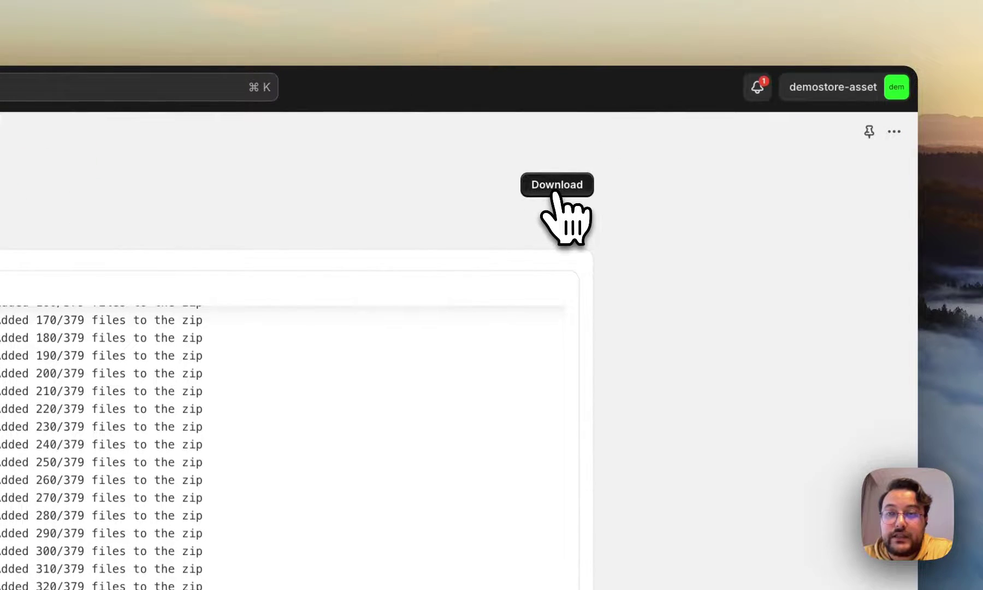
left_click(556, 186)
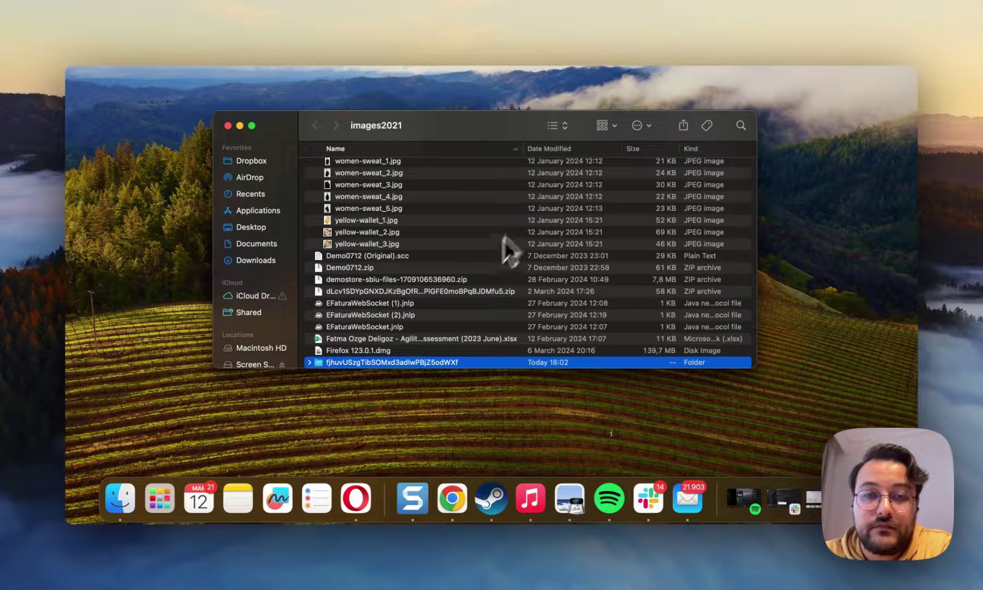
Open the extracted export folder in Finder, browse its product folders and check the contents of Product10082.
double_click(425, 363)
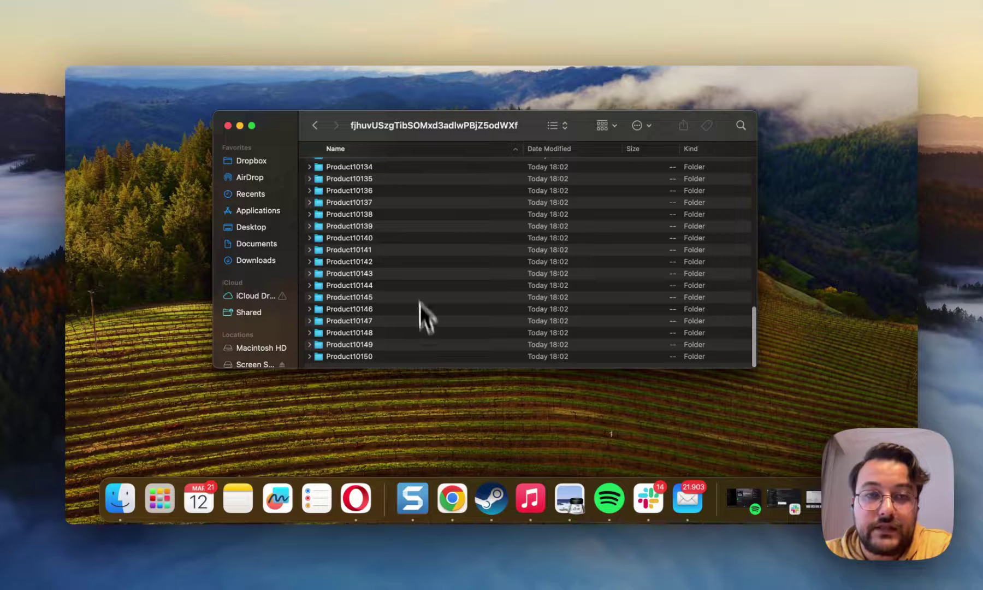
scroll(417, 233, "down", 3)
scroll(417, 232, "up", 10)
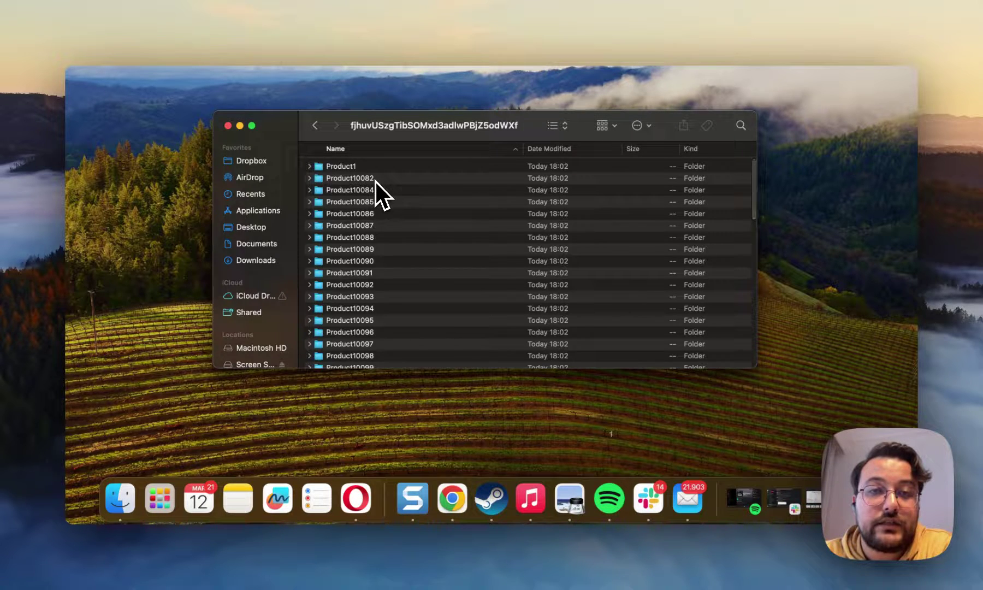
double_click(375, 180)
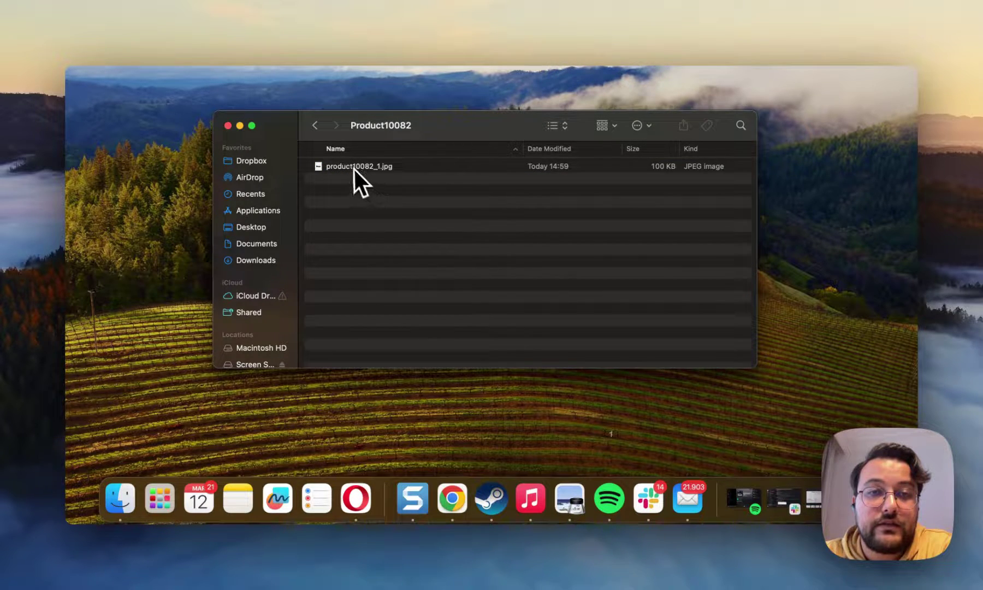
left_click(316, 131)
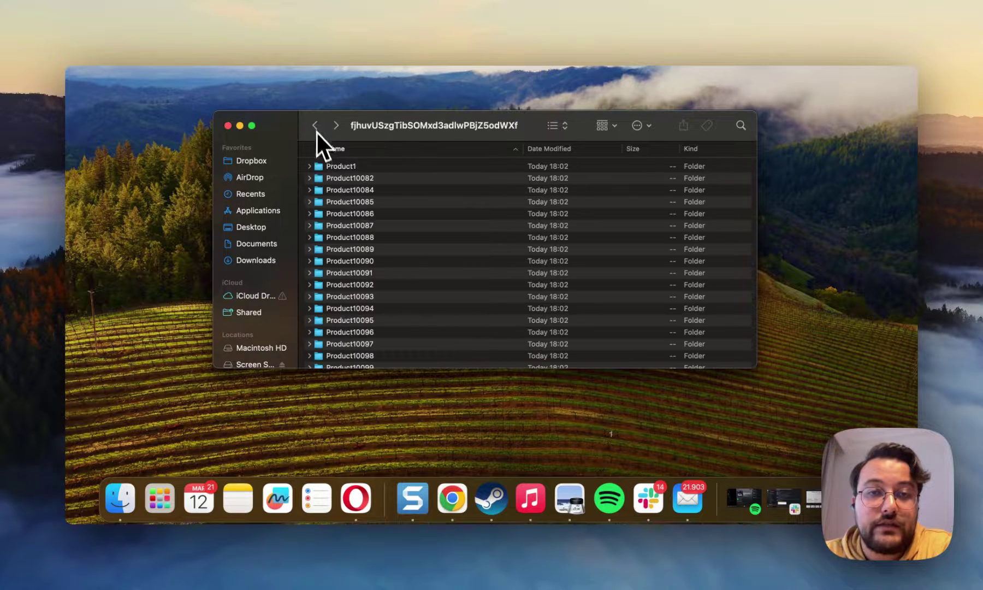
Check the image file names inside the Product10090 and Product10100 folders.
double_click(358, 261)
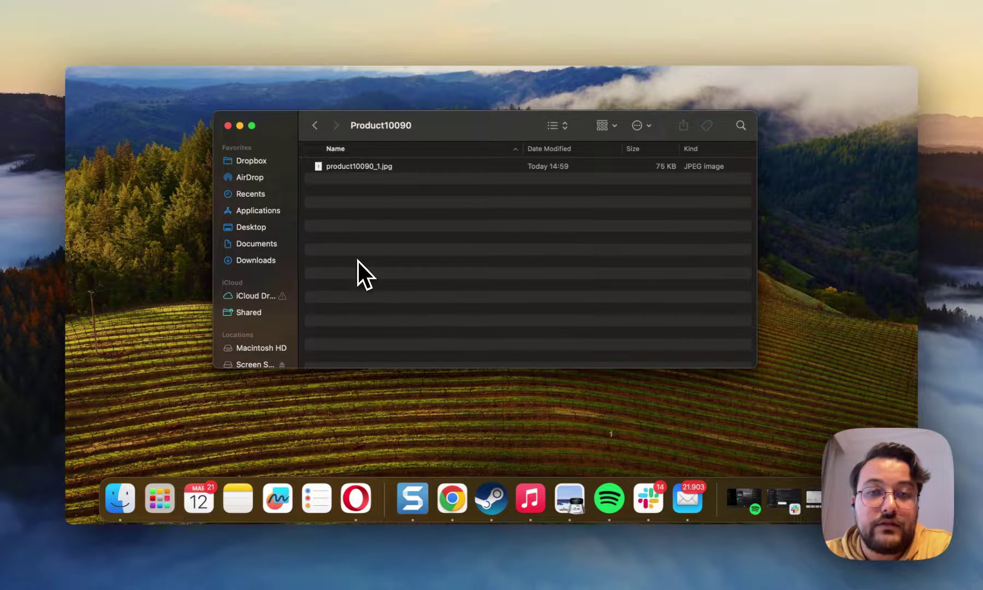
left_click(319, 131)
scroll(369, 320, "down", 3)
double_click(369, 318)
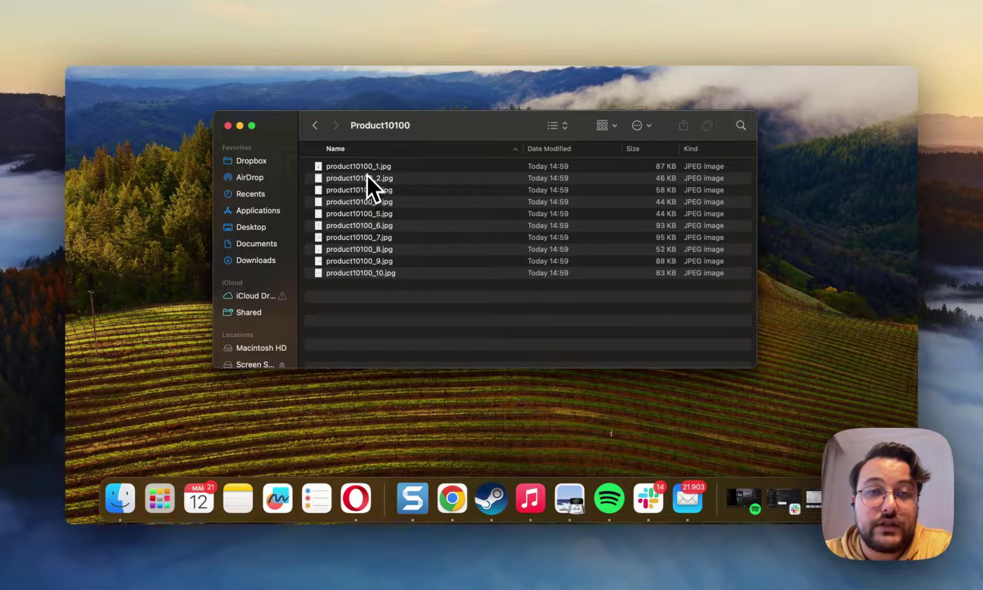
left_click(315, 128)
scroll(343, 183, "up", 3)
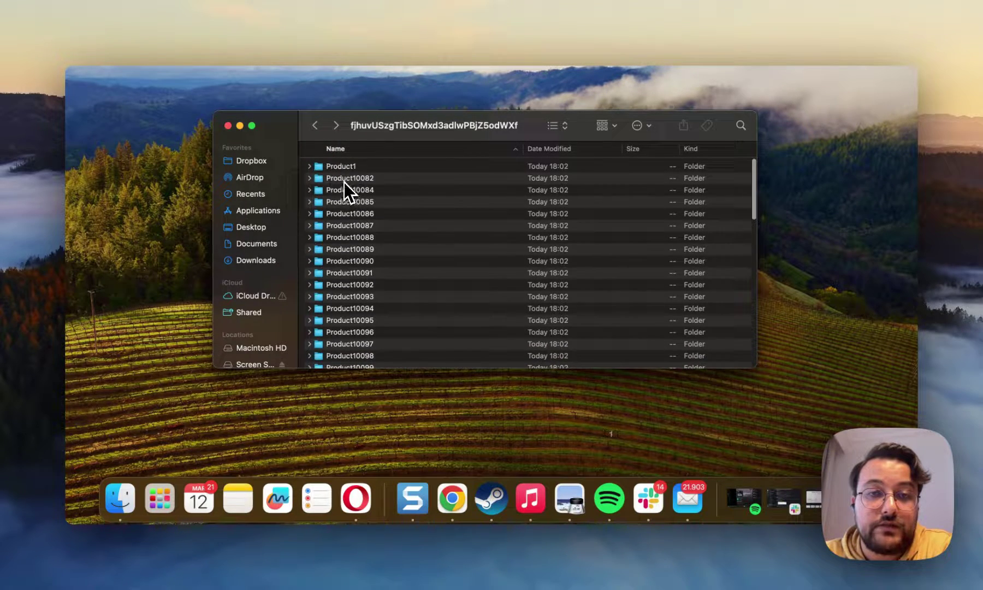
Check the Product10082 folder again and browse the remaining product folders in the export.
double_click(344, 180)
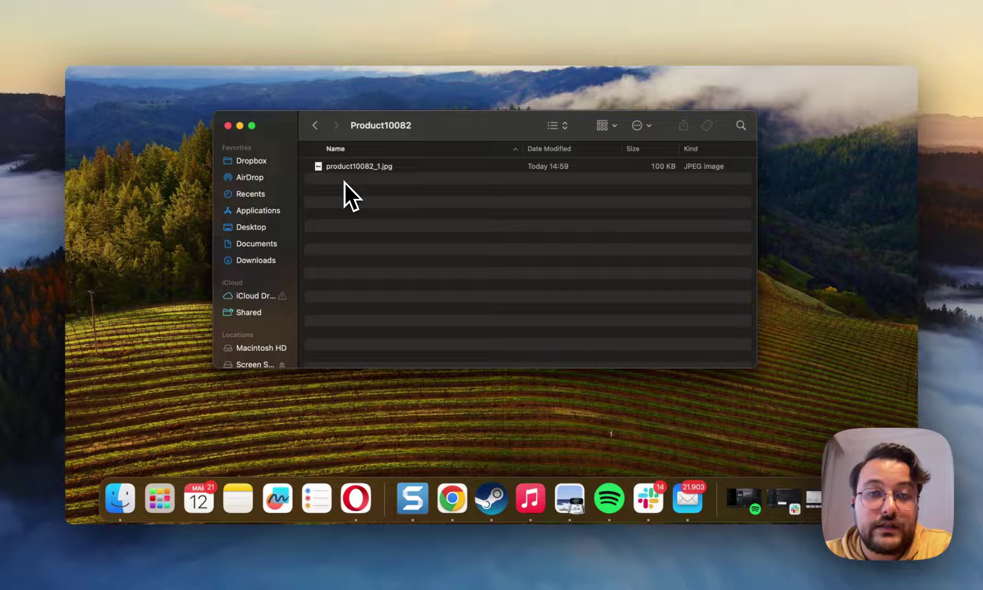
left_click(316, 129)
scroll(374, 264, "down", 5)
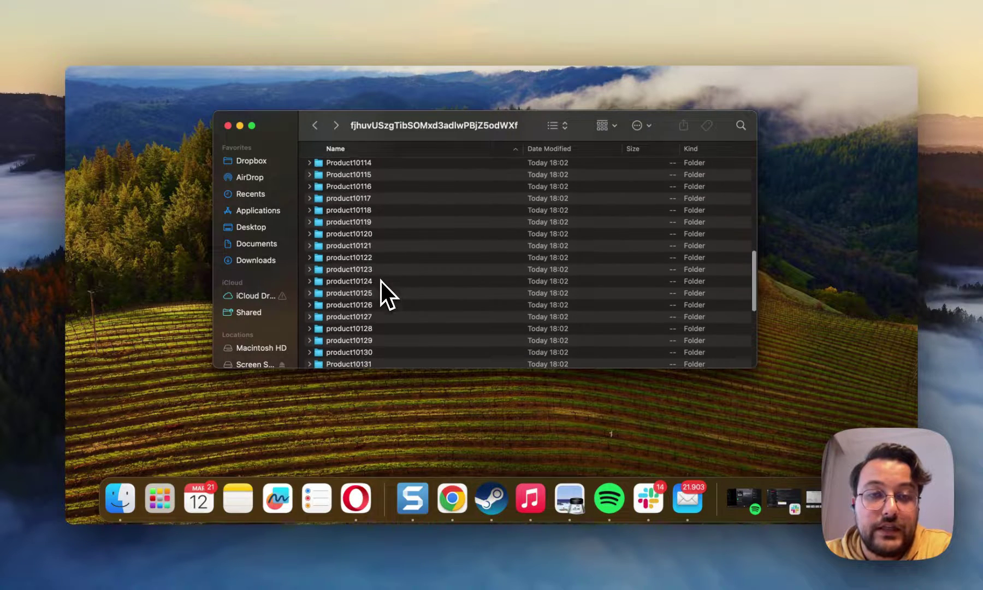
Open the product10126 folder and check its image file names.
double_click(363, 304)
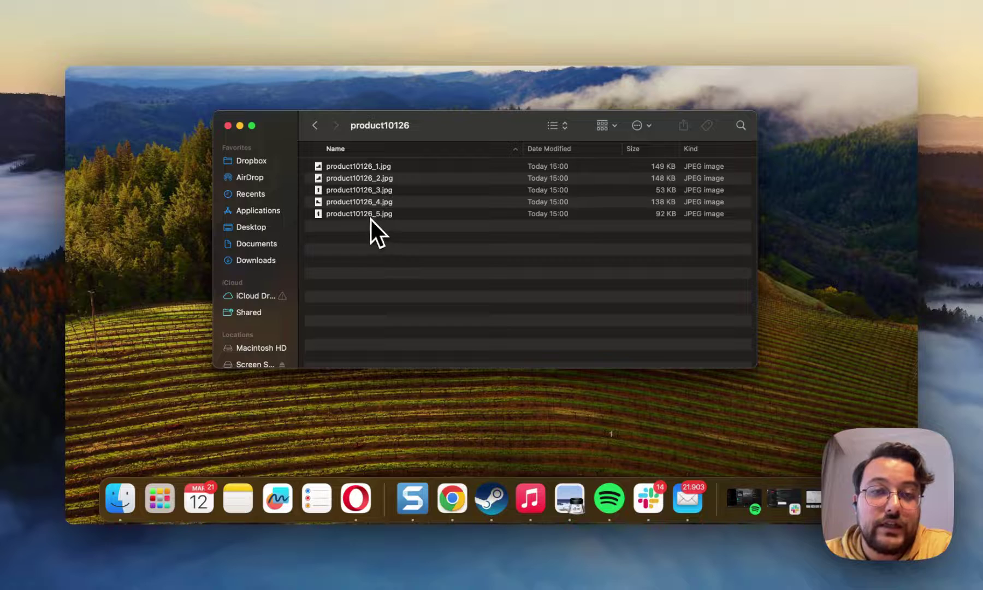
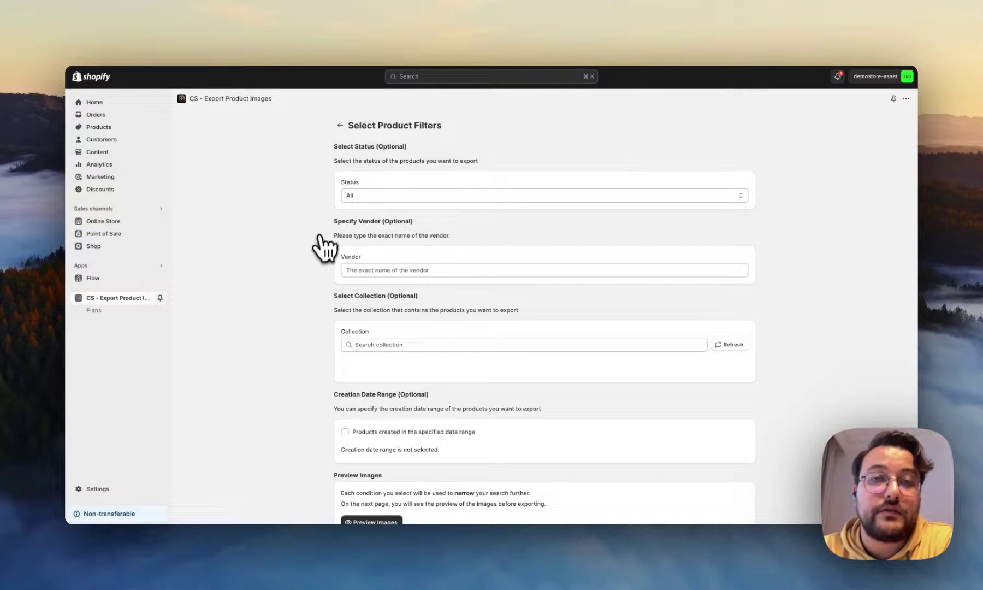
Filter the products for a new export by Active status and the vendor Craftshift.
scroll(322, 252, "down", 1)
left_click(371, 179)
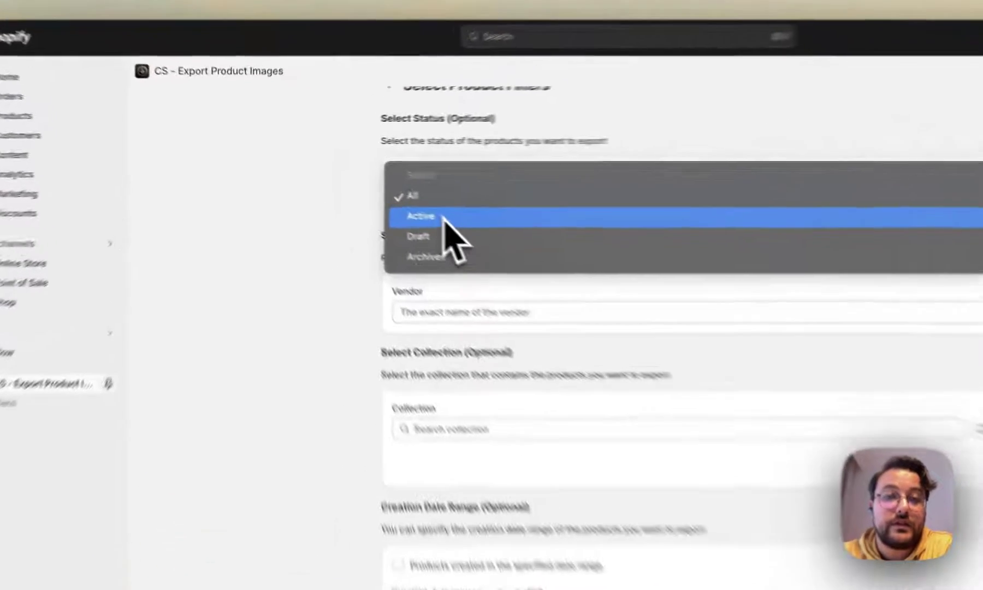
left_click(373, 191)
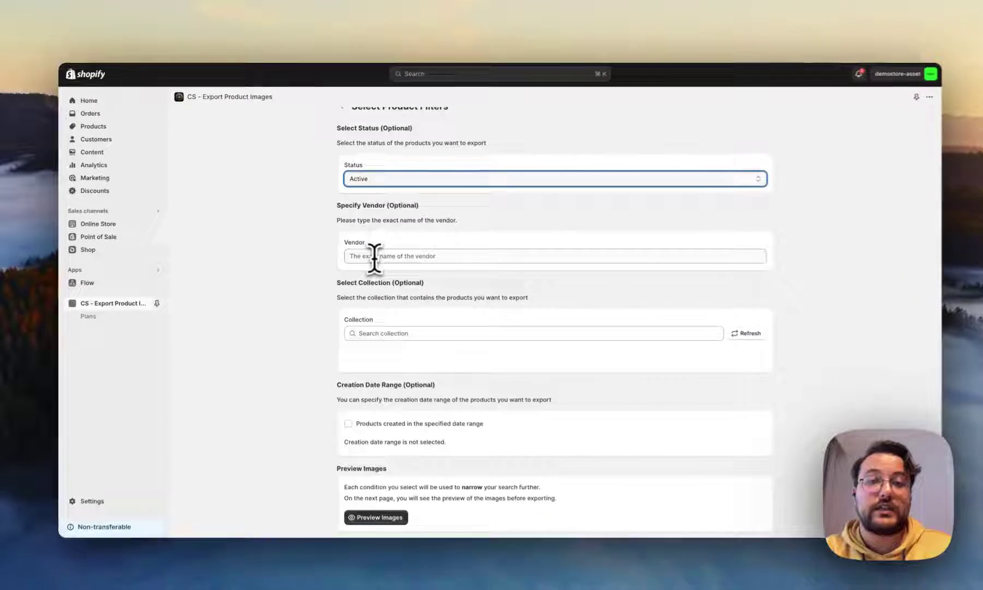
left_click(375, 256)
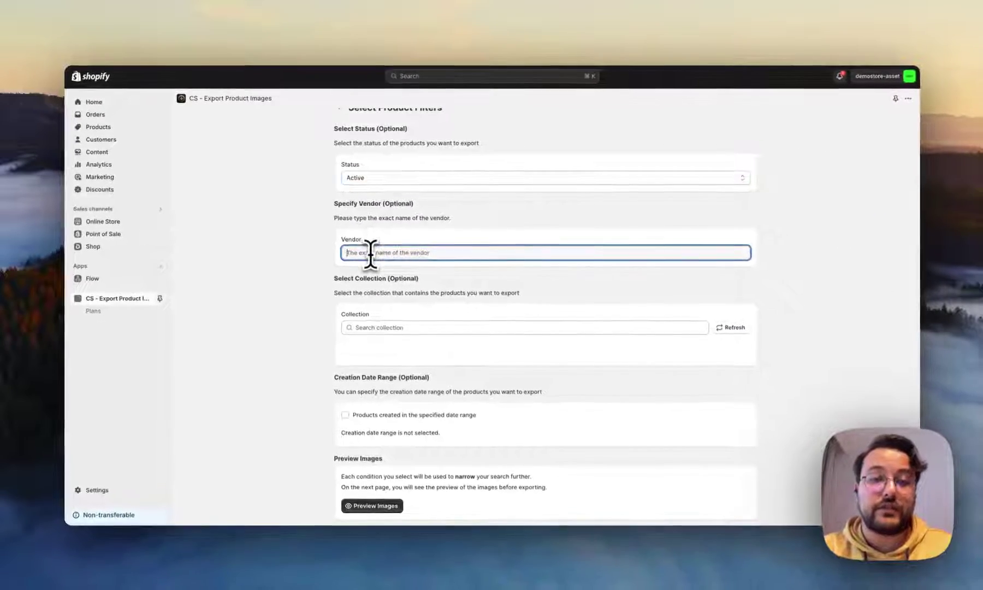
type("Cra")
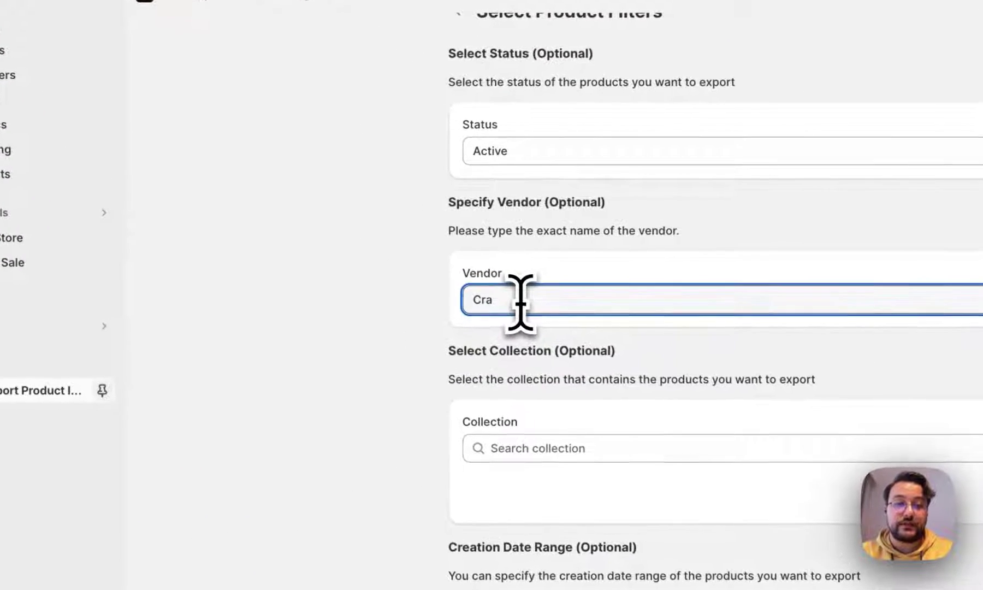
type("ftsh")
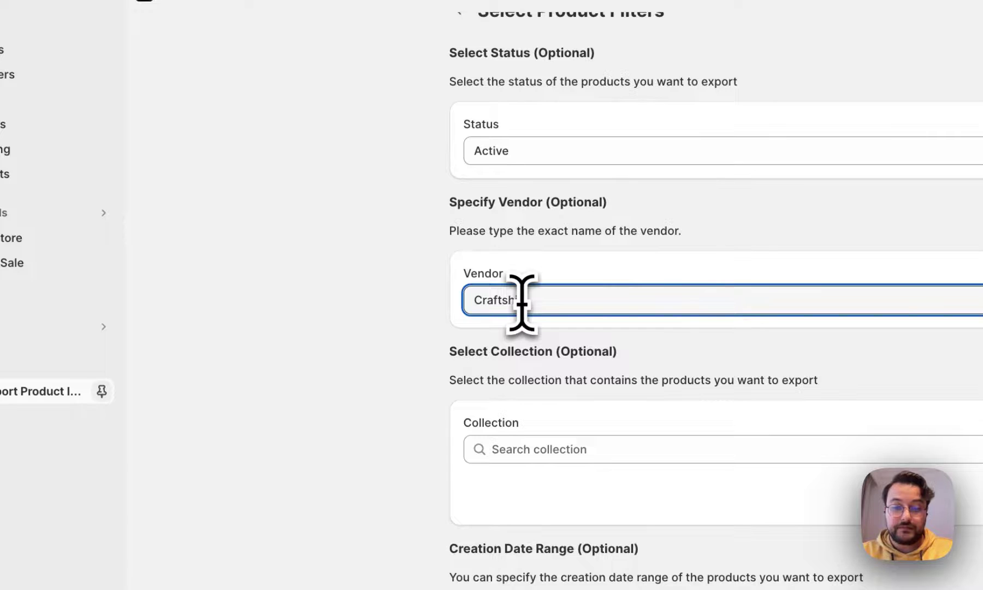
type("ift")
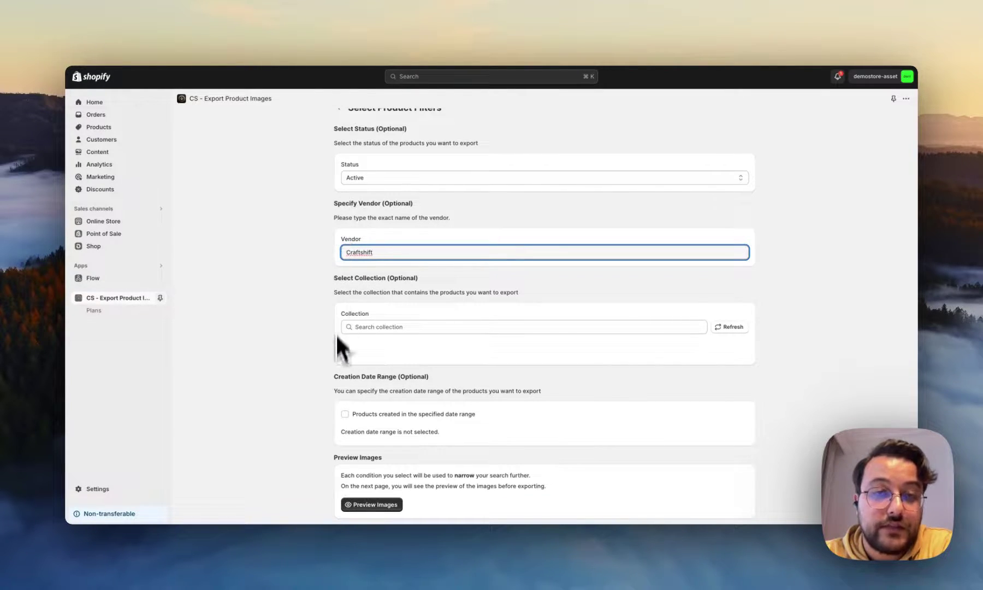
Limit the export to products created from 2024-03-09 to 2024-03-12 and preview the matching images.
left_click(345, 415)
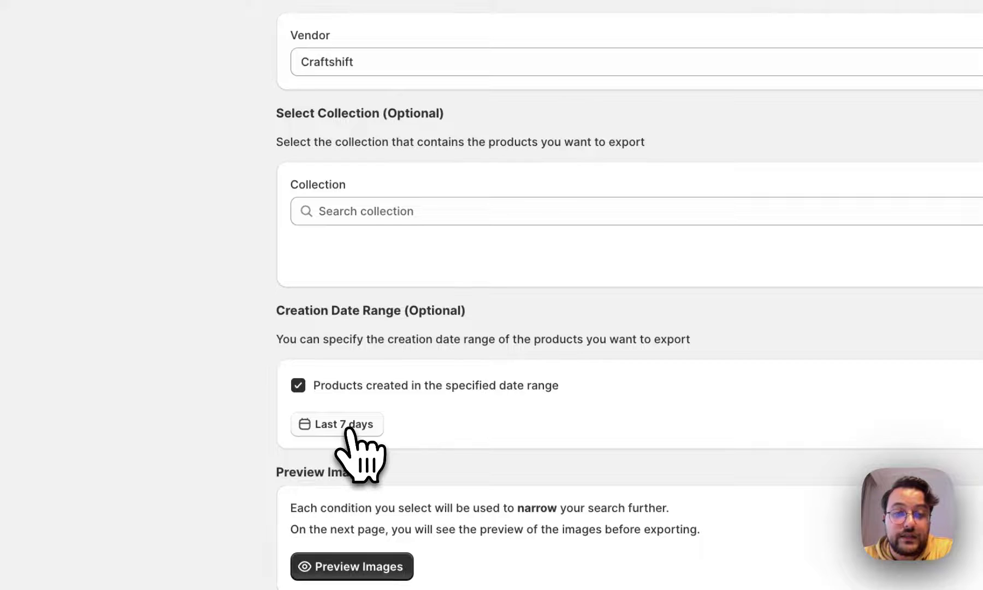
left_click(347, 429)
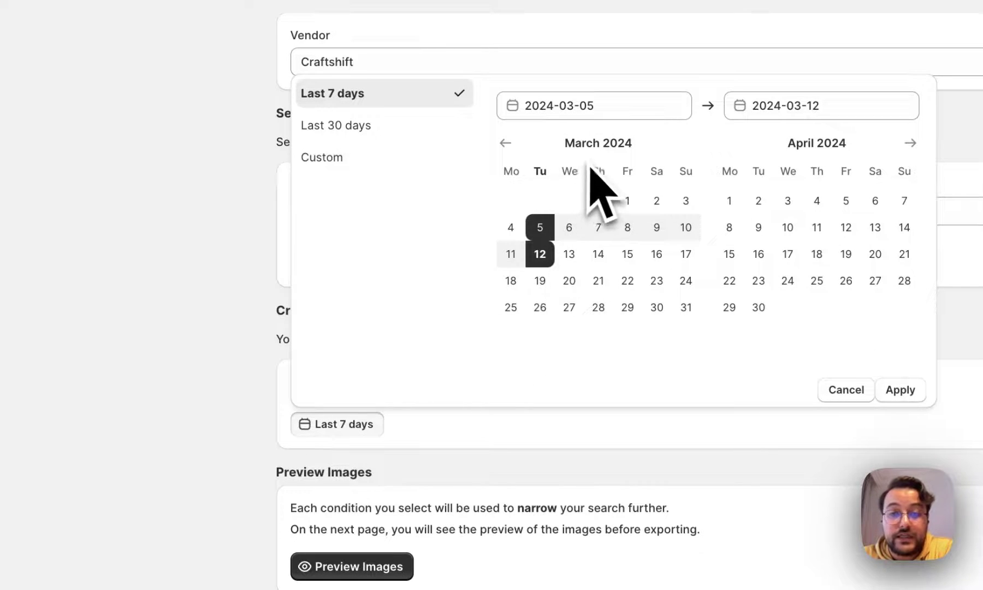
left_click(657, 228)
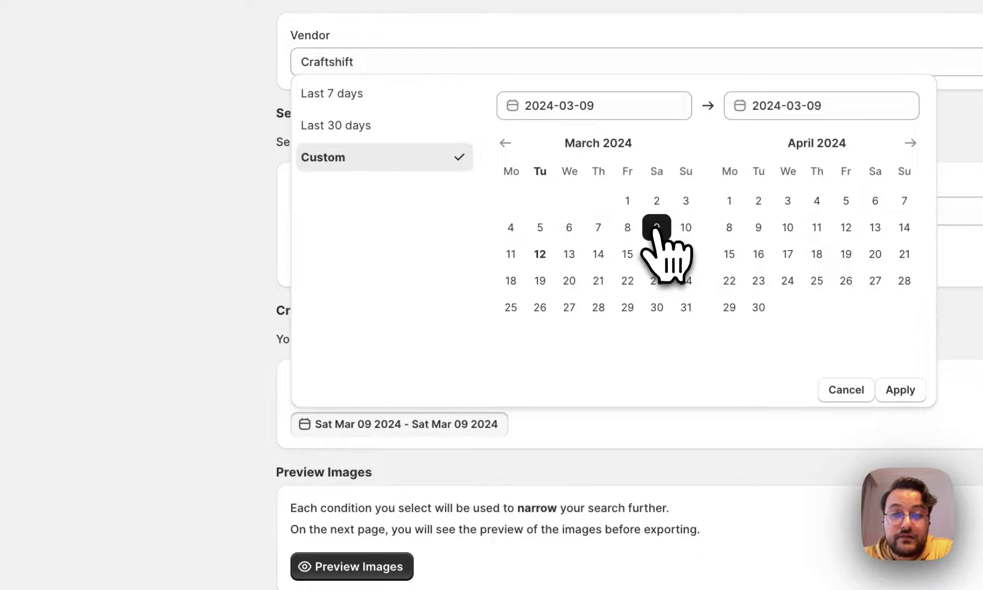
left_click(543, 255)
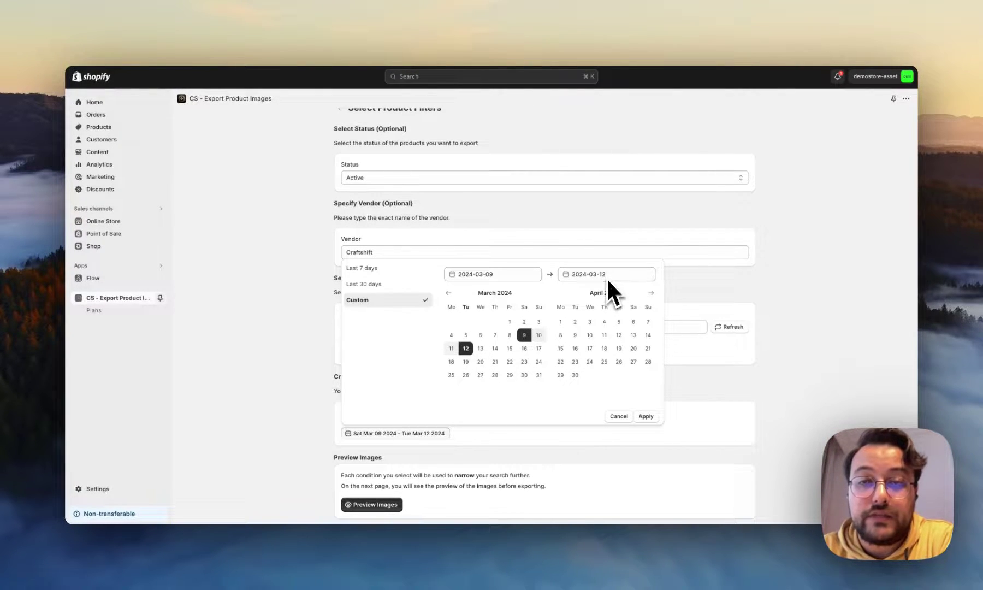
left_click(646, 417)
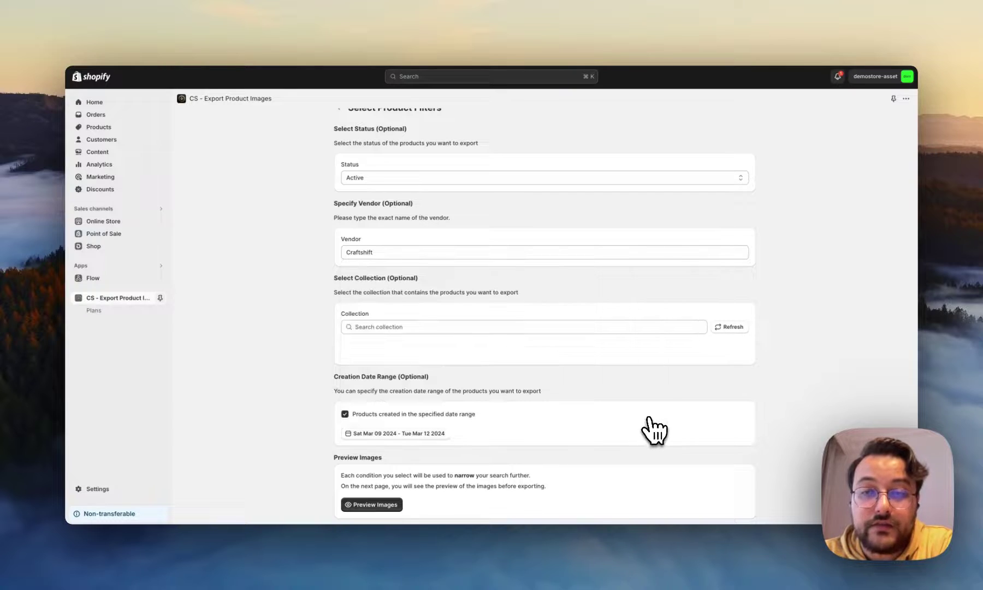
left_click(373, 506)
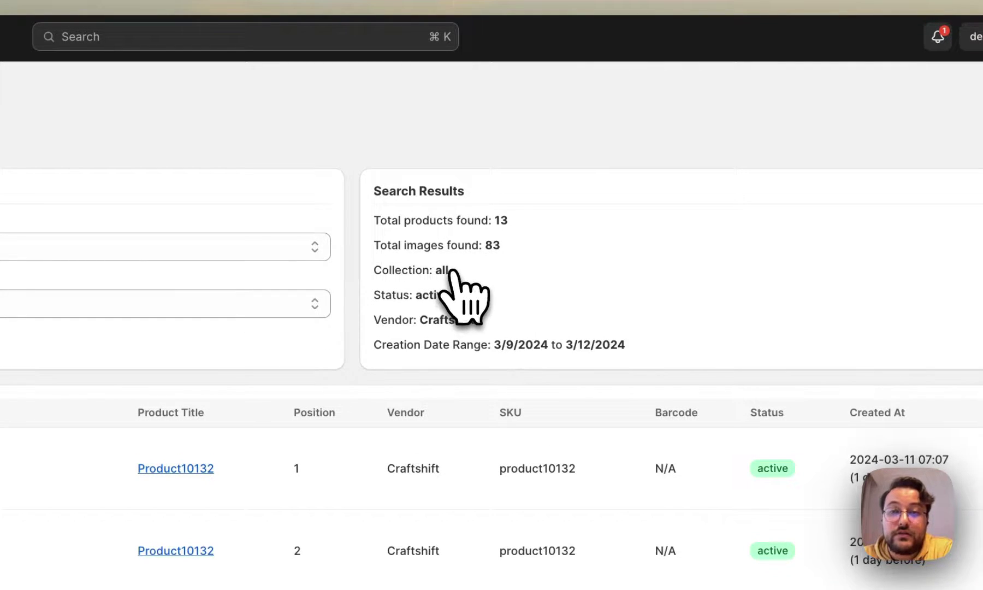
Check the status, vendor and creation date range listed in the search results summary.
double_click(433, 295)
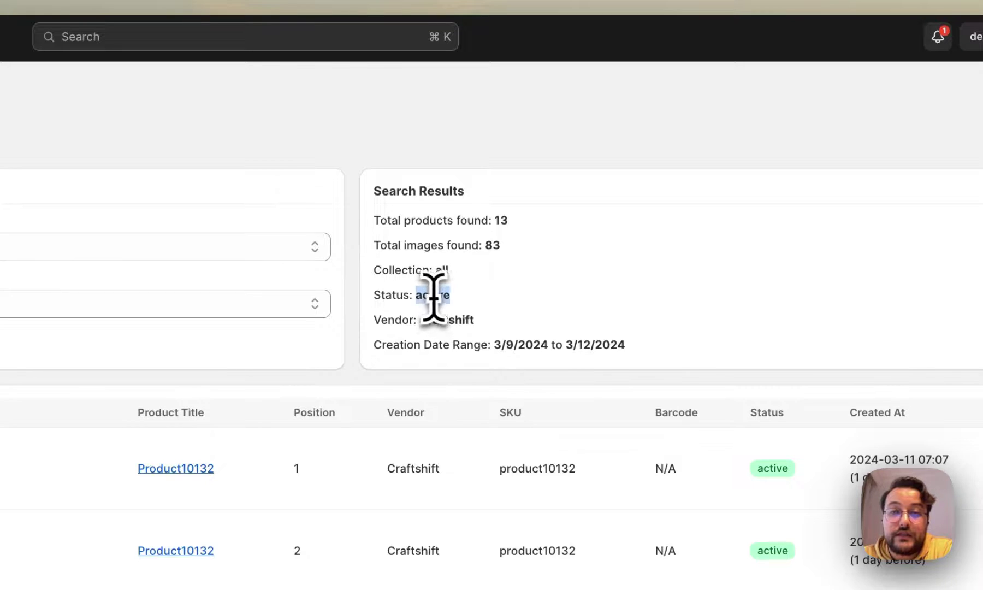
double_click(447, 319)
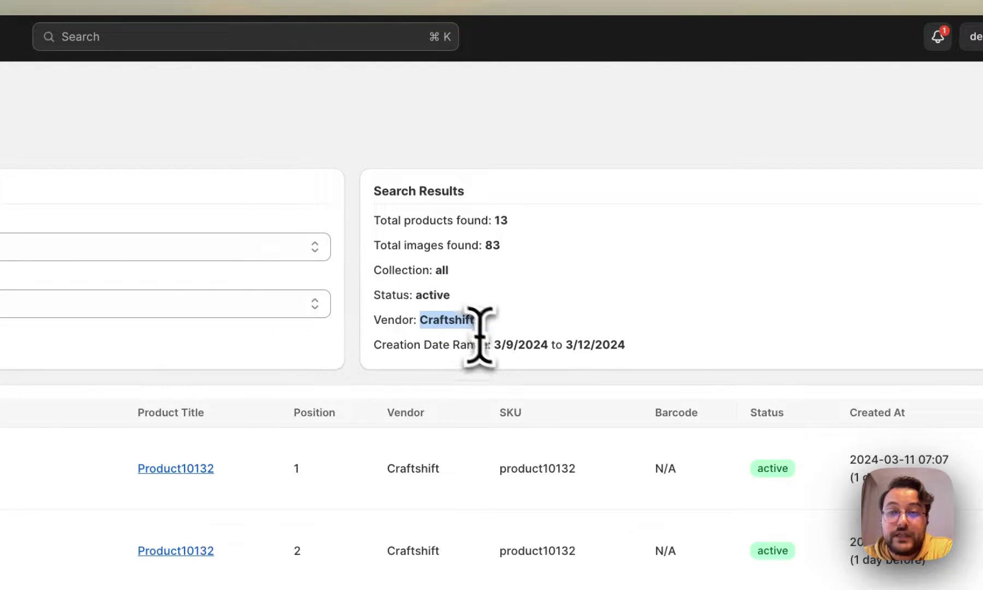
left_click_drag(493, 344, 626, 345)
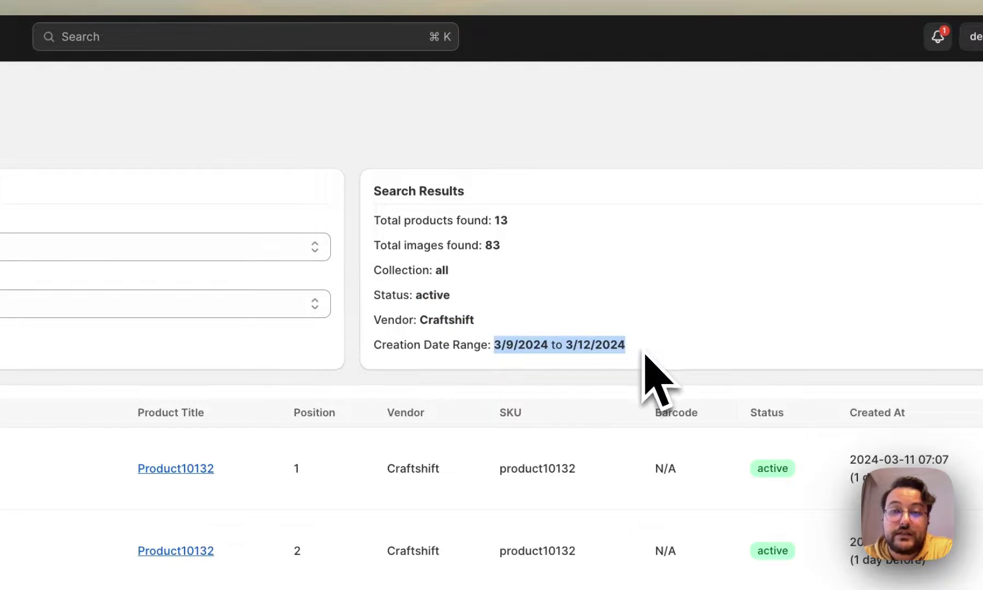
left_click(643, 353)
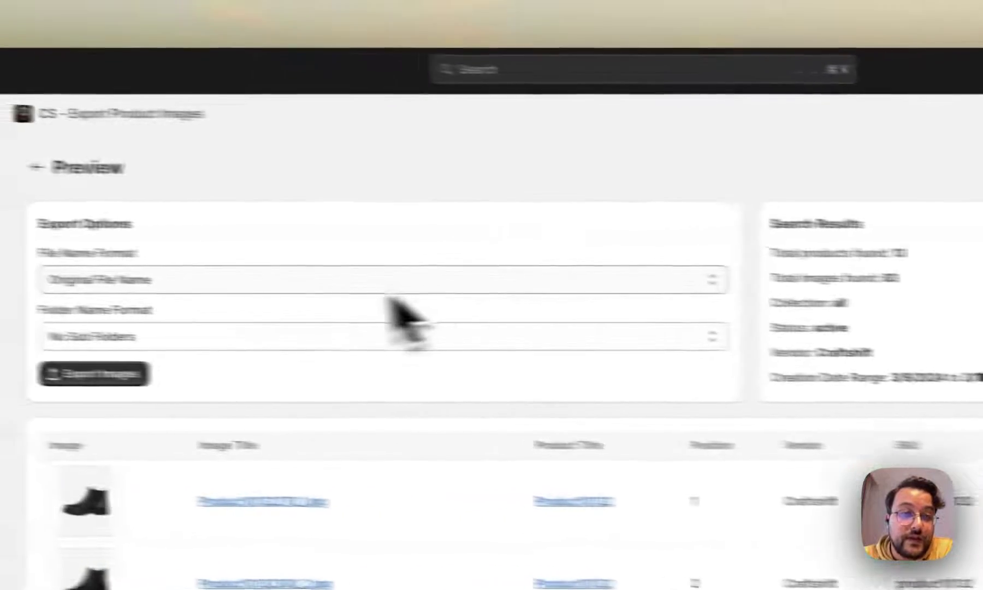
Set the file name format of the export to Barcode_position.
left_click(328, 297)
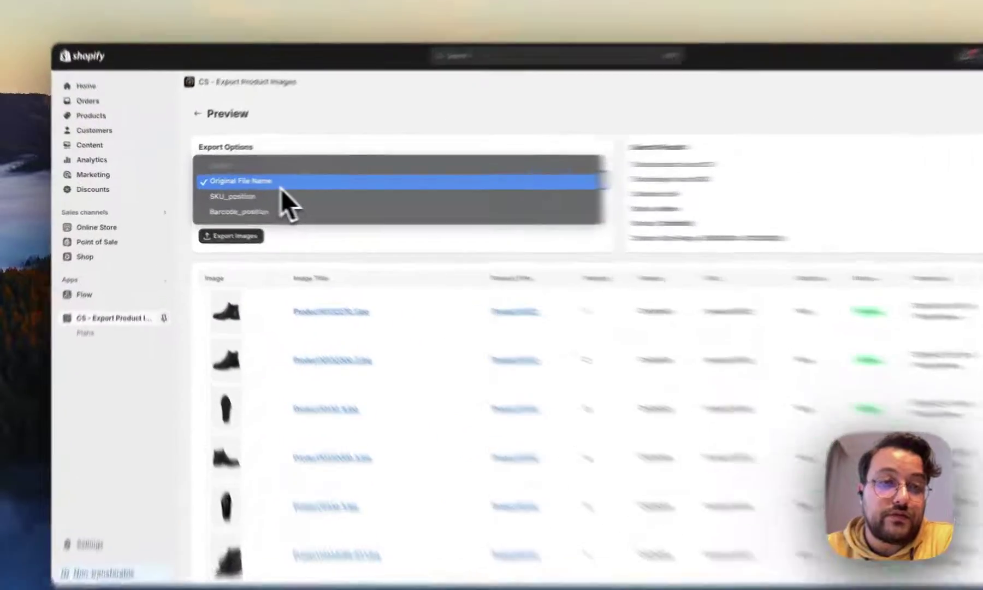
left_click(278, 185)
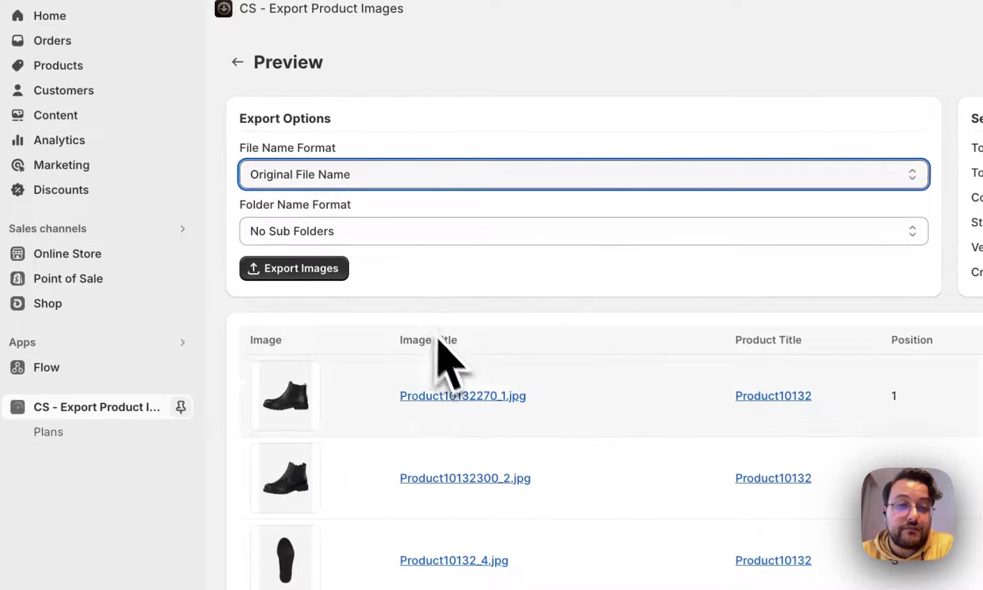
left_click(388, 184)
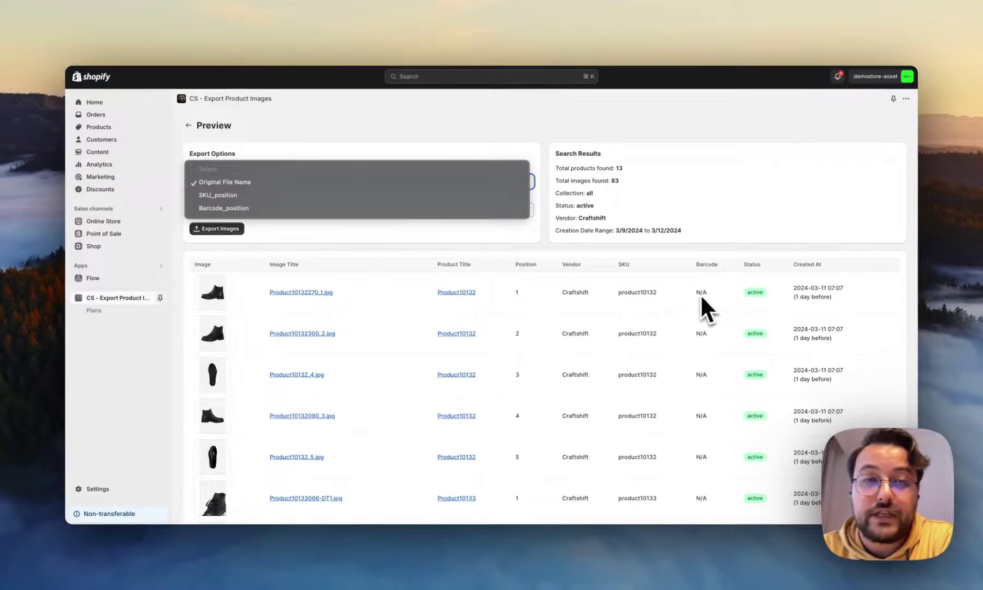
left_click(261, 209)
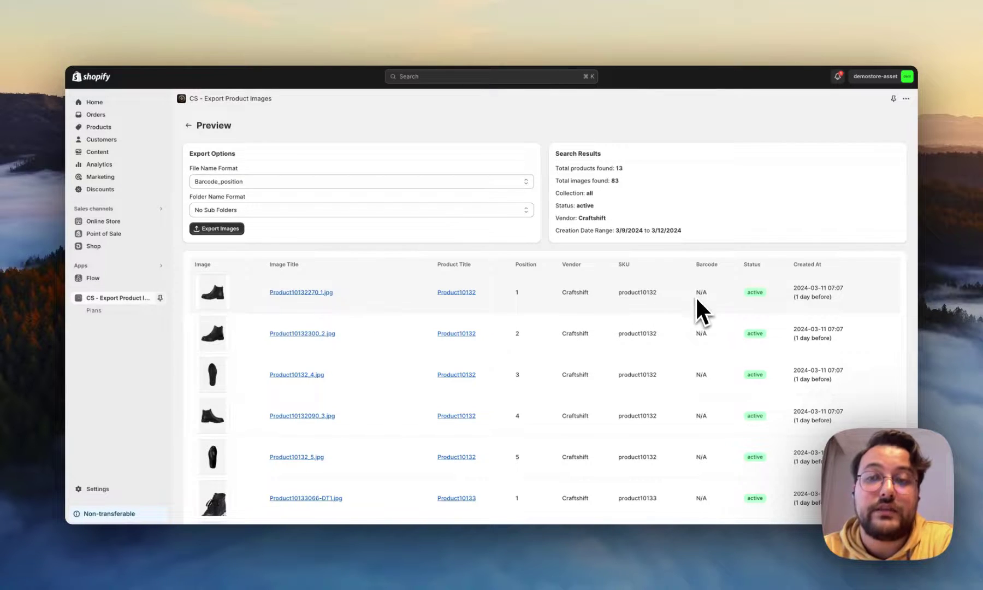
Export the images into Product ID folders and download the resulting archive.
left_click(282, 210)
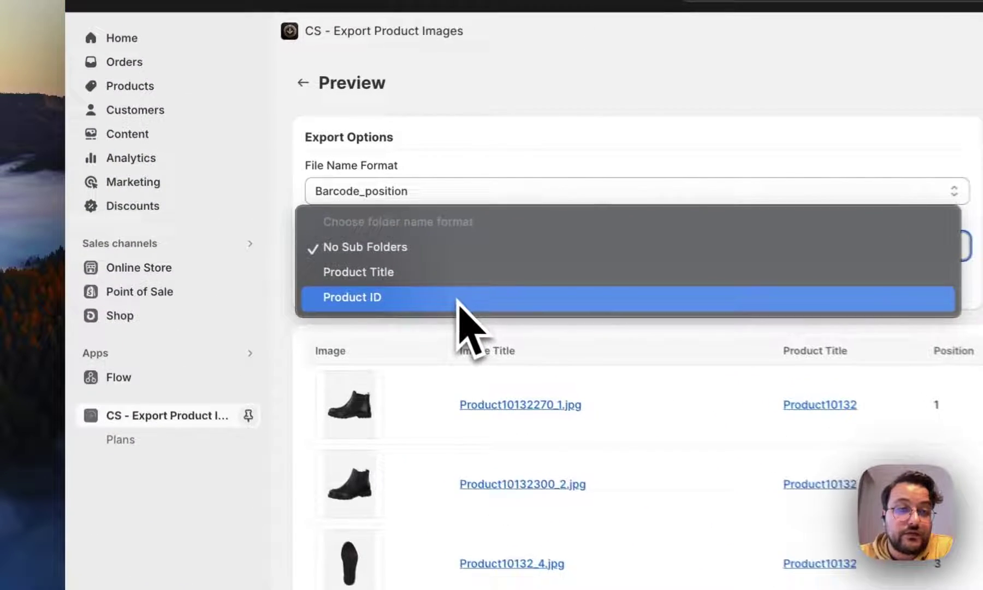
left_click(267, 237)
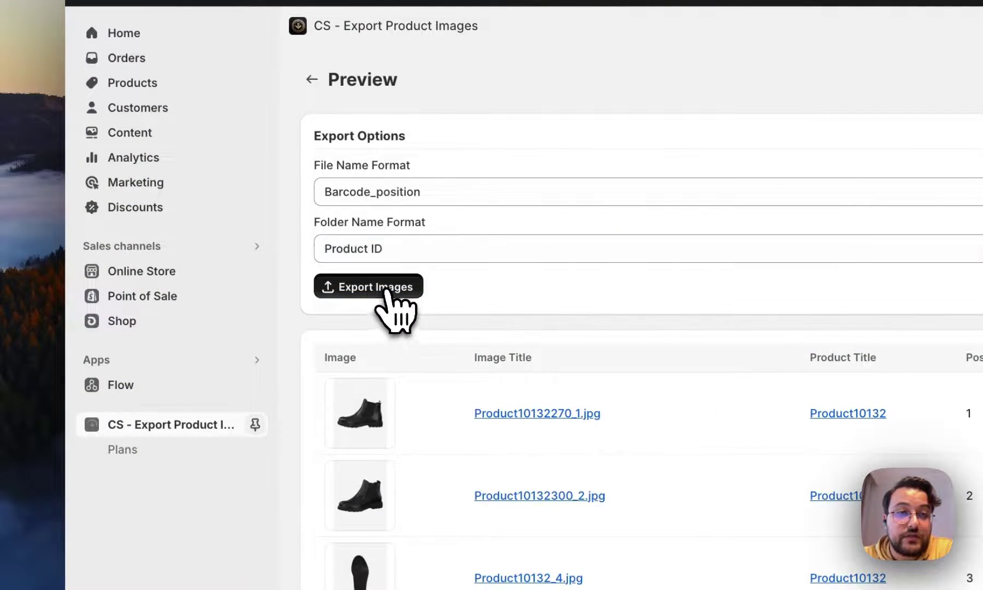
left_click(385, 287)
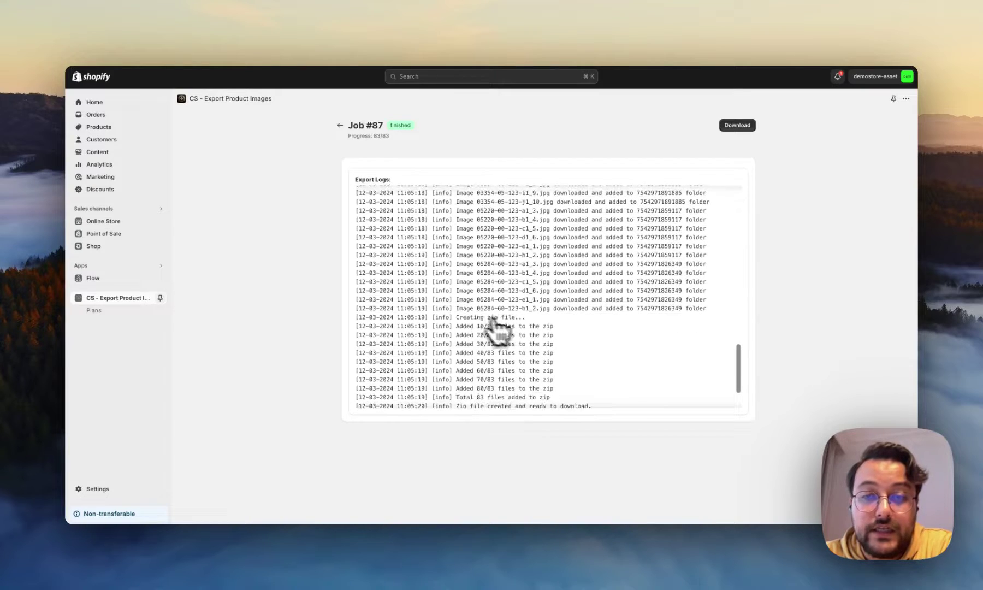
left_click(730, 127)
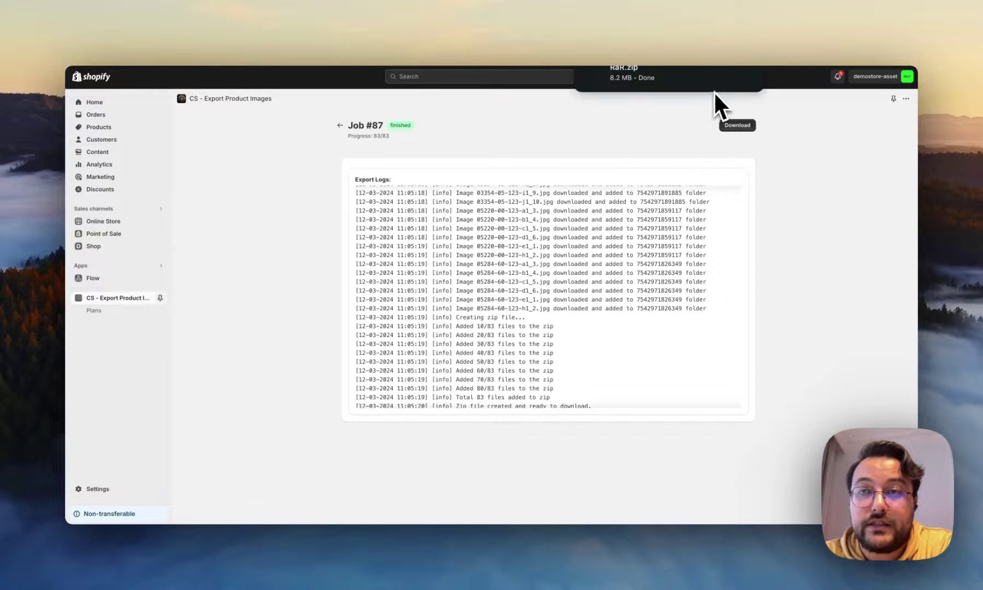
scroll(647, 62, "left", 3)
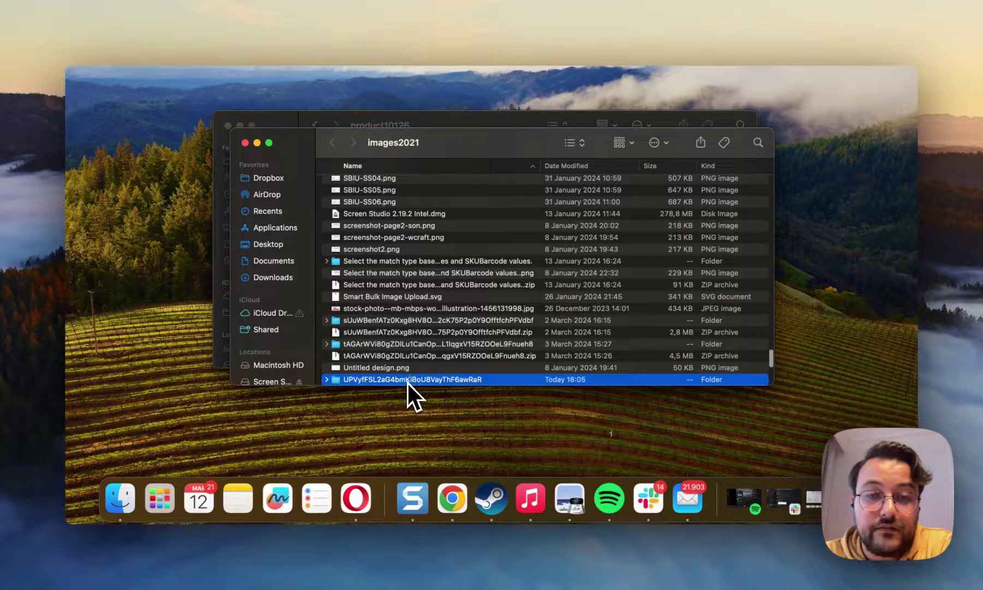
double_click(407, 379)
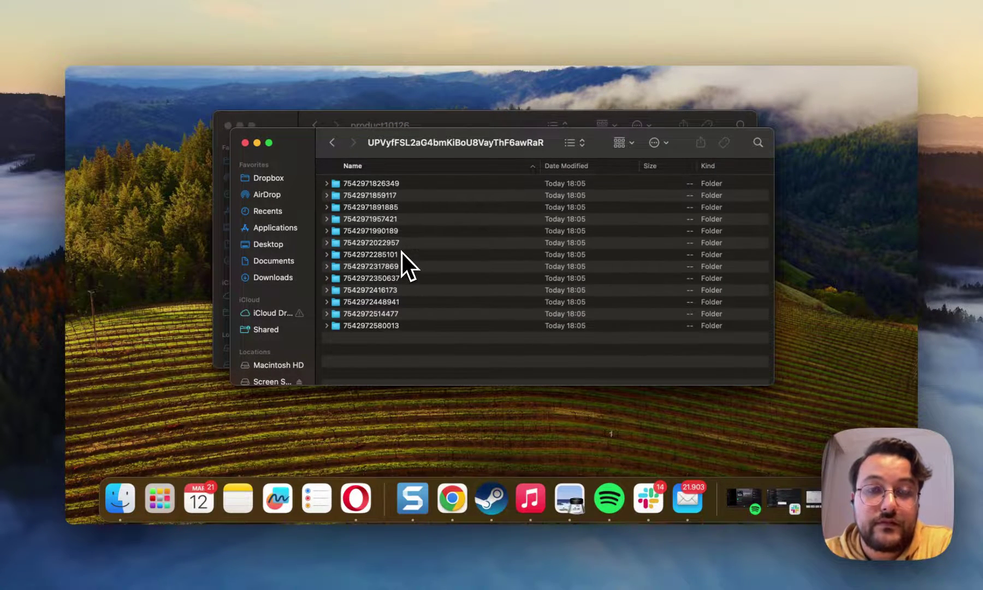
left_click(402, 326)
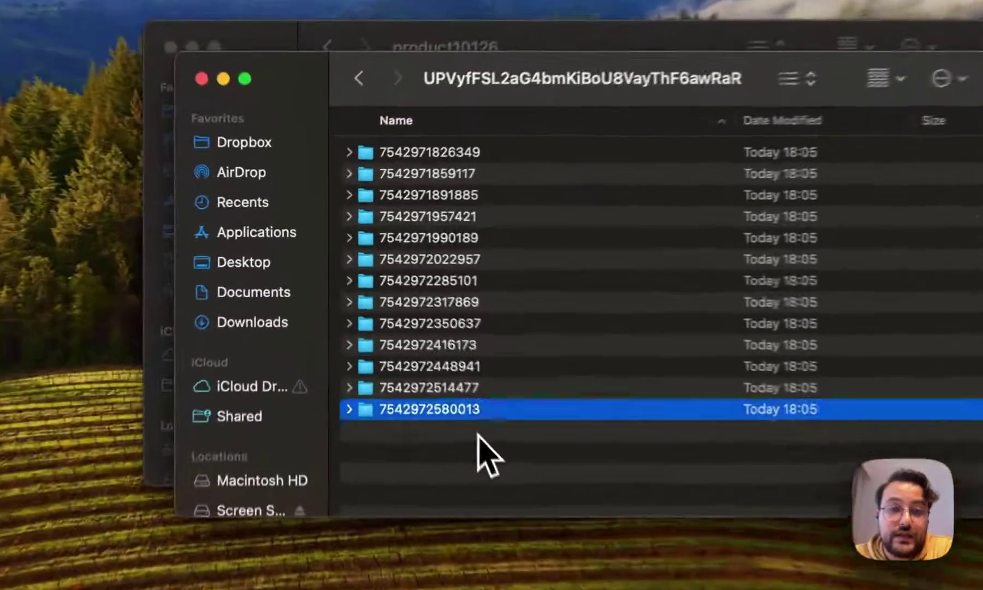
left_click(393, 181, "shift")
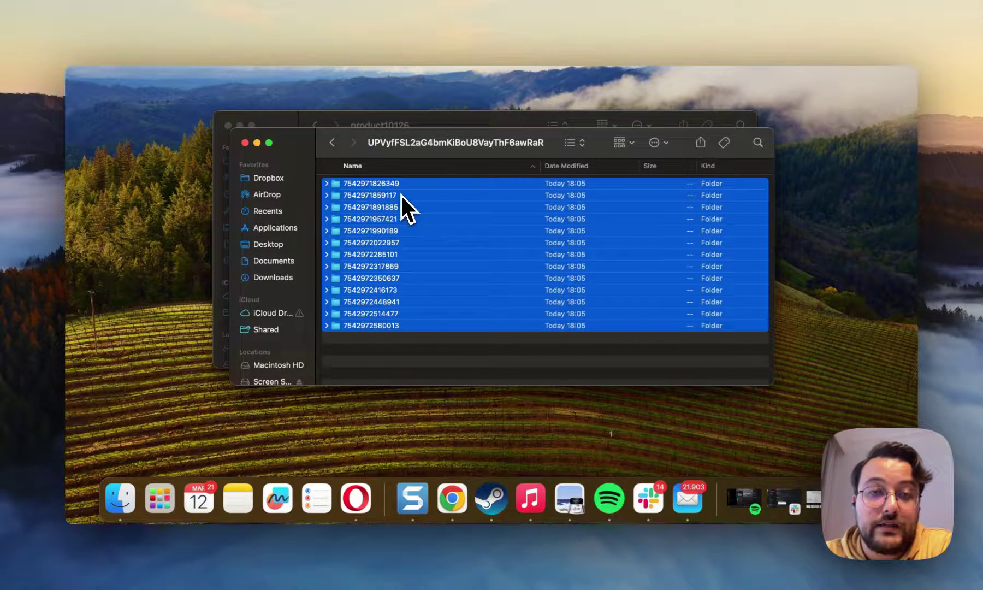
key("super+alt+a")
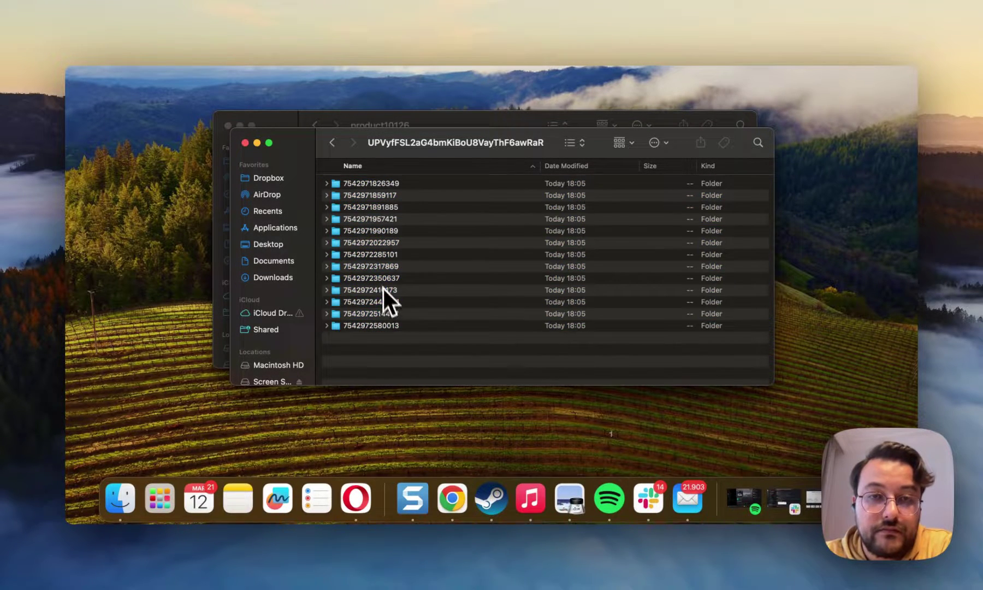
double_click(382, 255)
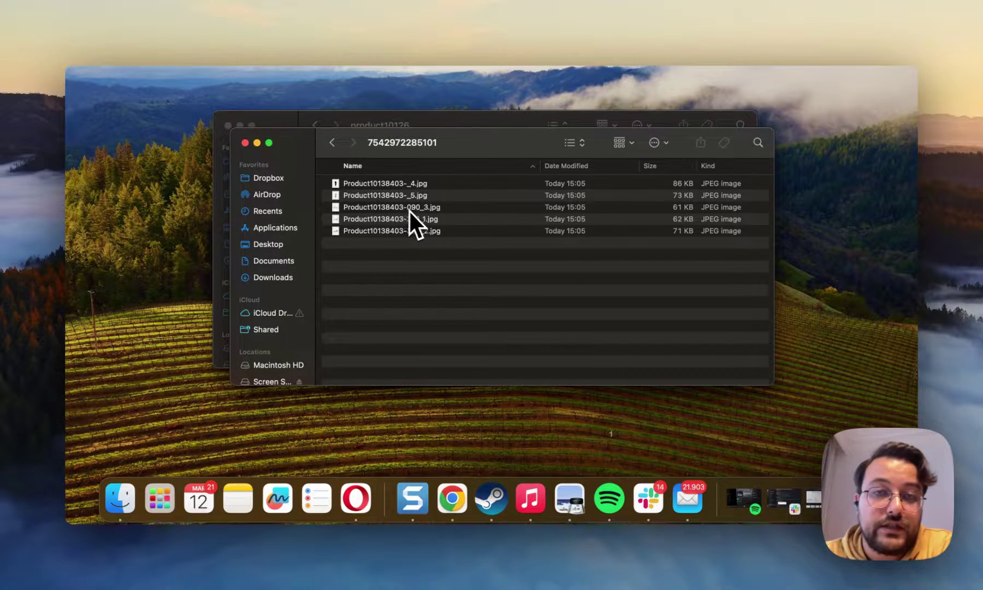
Switch back to Chrome, return to the image export dashboard and create a new job.
left_click(450, 496)
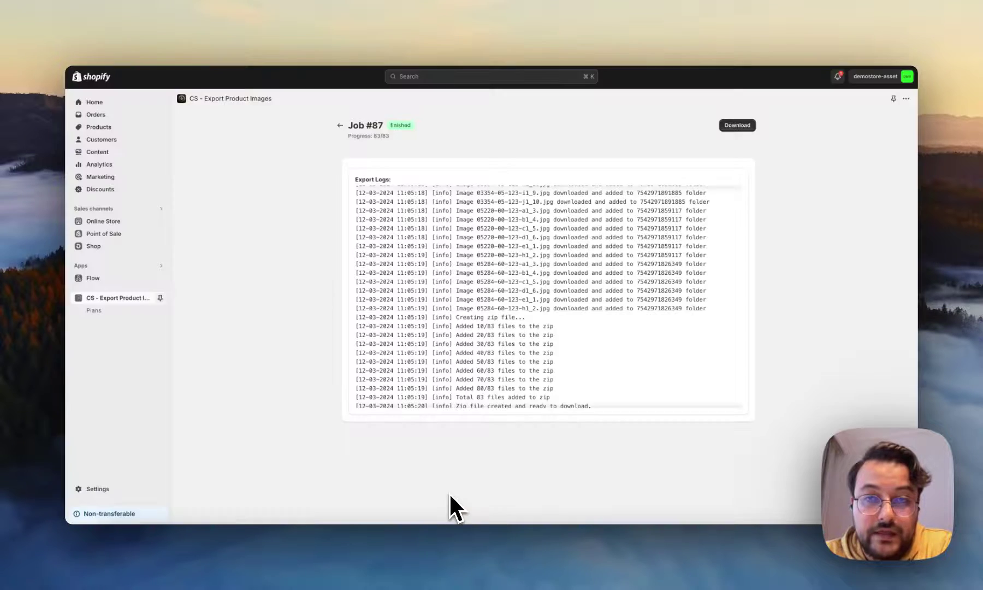
left_click(339, 125)
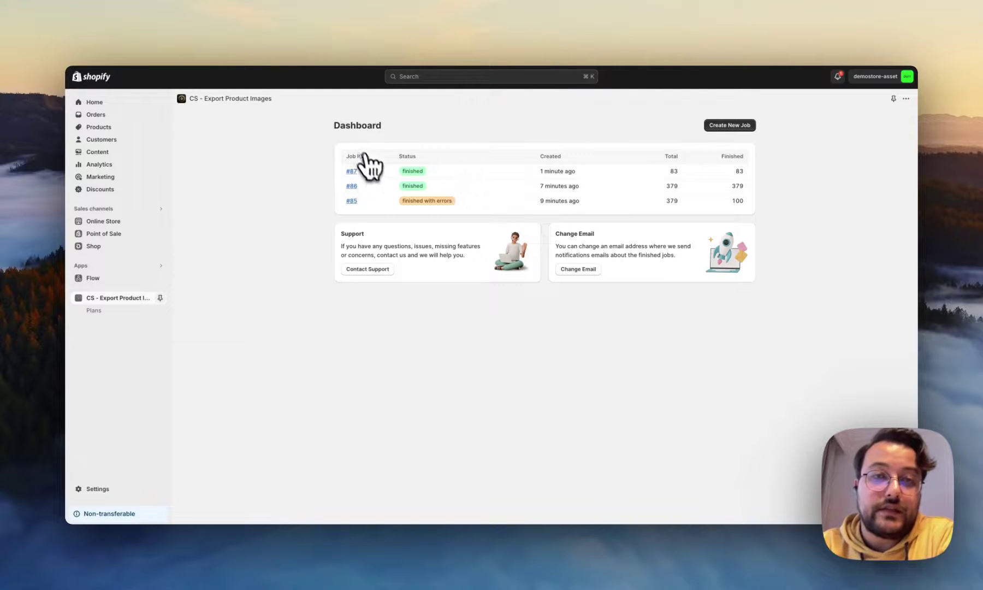
left_click(727, 127)
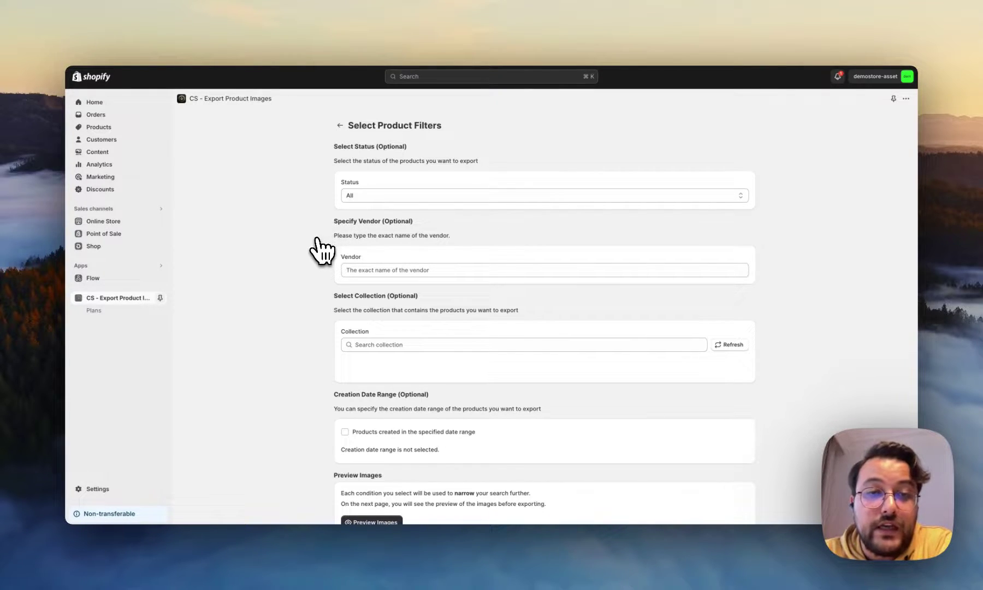
View the export app's subscription plans and start a new conversation in the support chat.
left_click(107, 313)
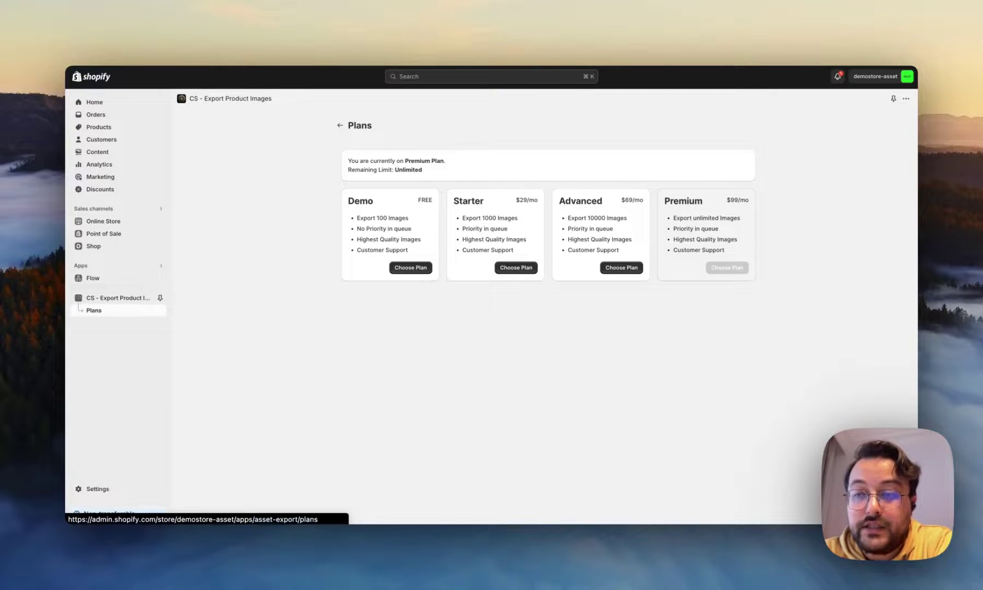
left_click(888, 508)
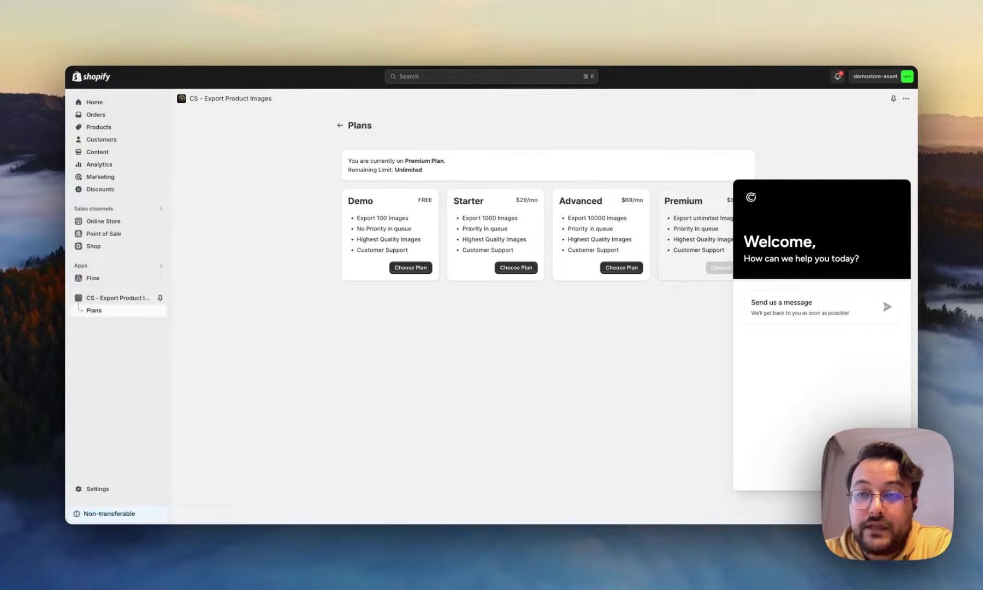
left_click(827, 308)
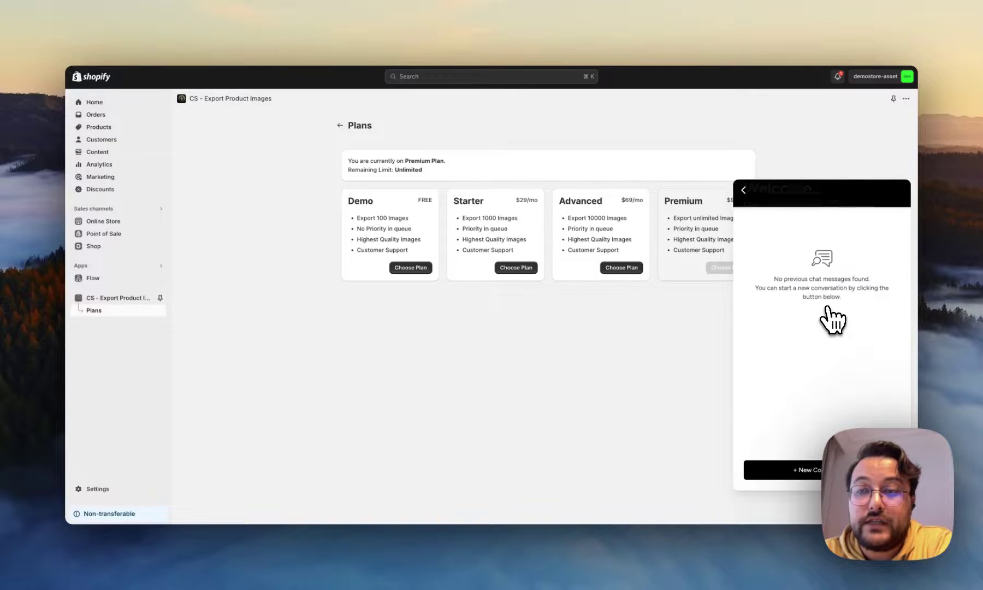
left_click(817, 473)
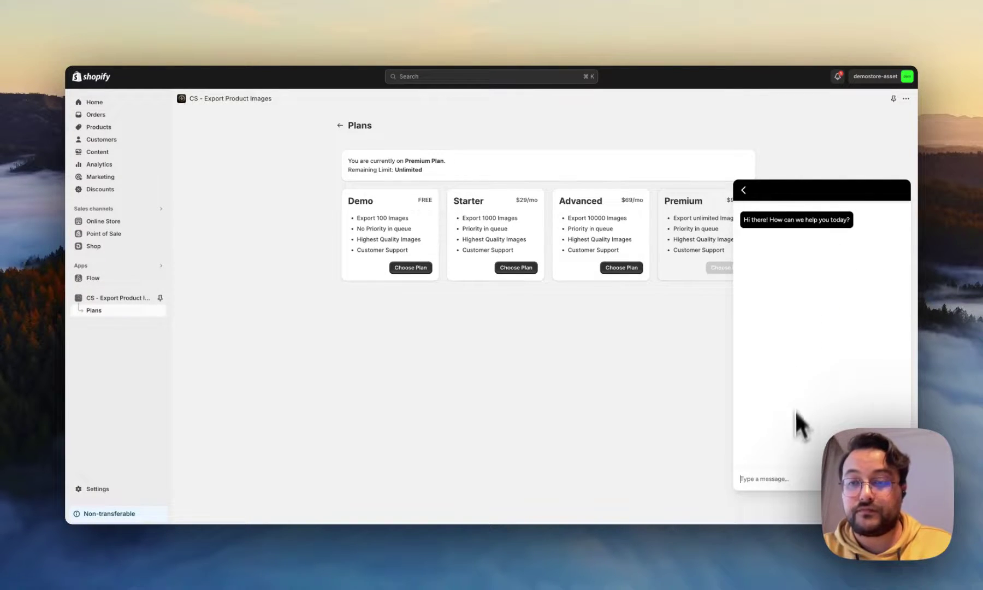
Draft the message "Thank you for watching :)" in the new support conversation.
left_click(779, 482)
type("Thank ")
type("you fo")
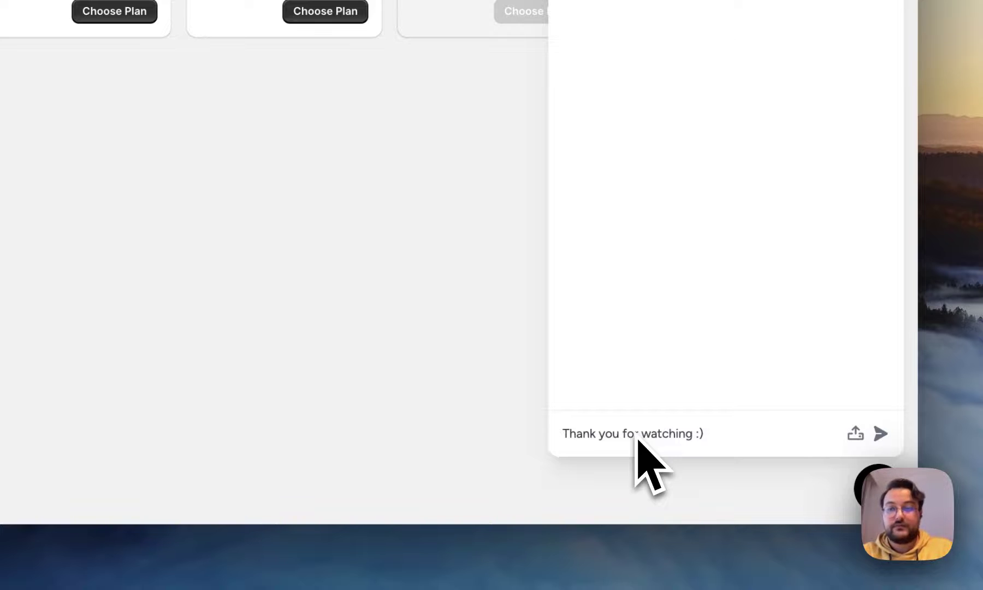
type("r watching :)")
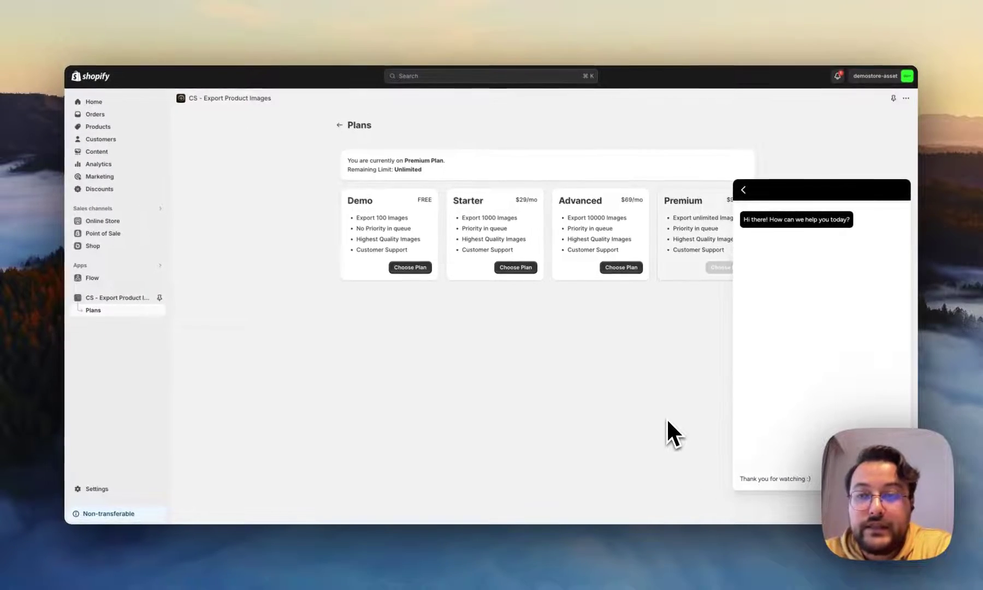